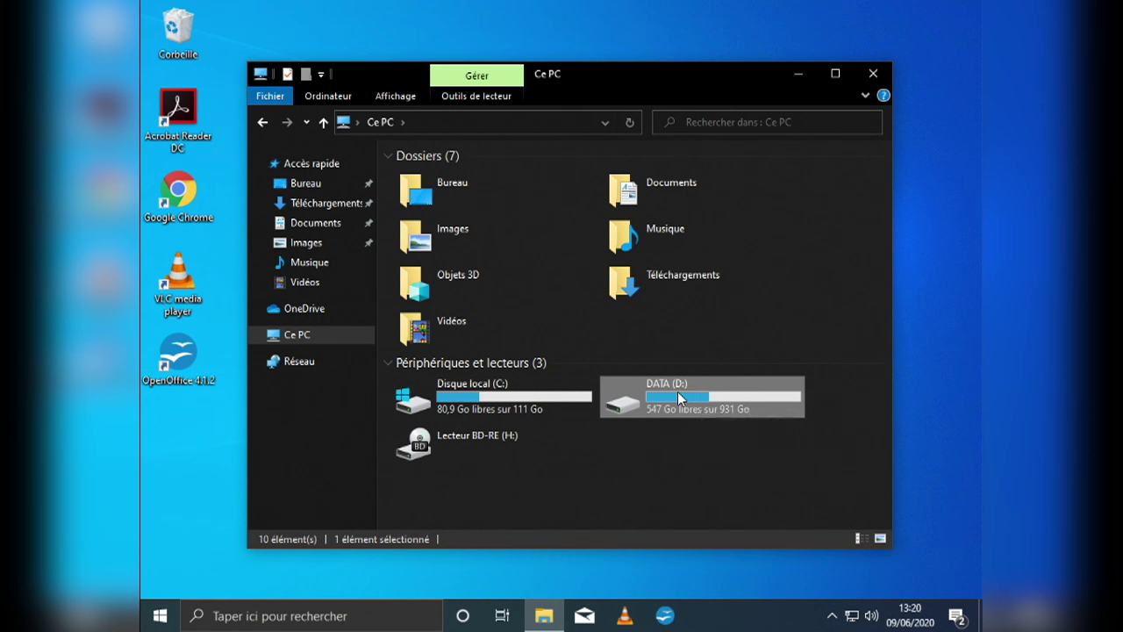
Step: Look through the Recupération folder on the DATA (D:) drive and return to Ce PC
double_click(678, 392)
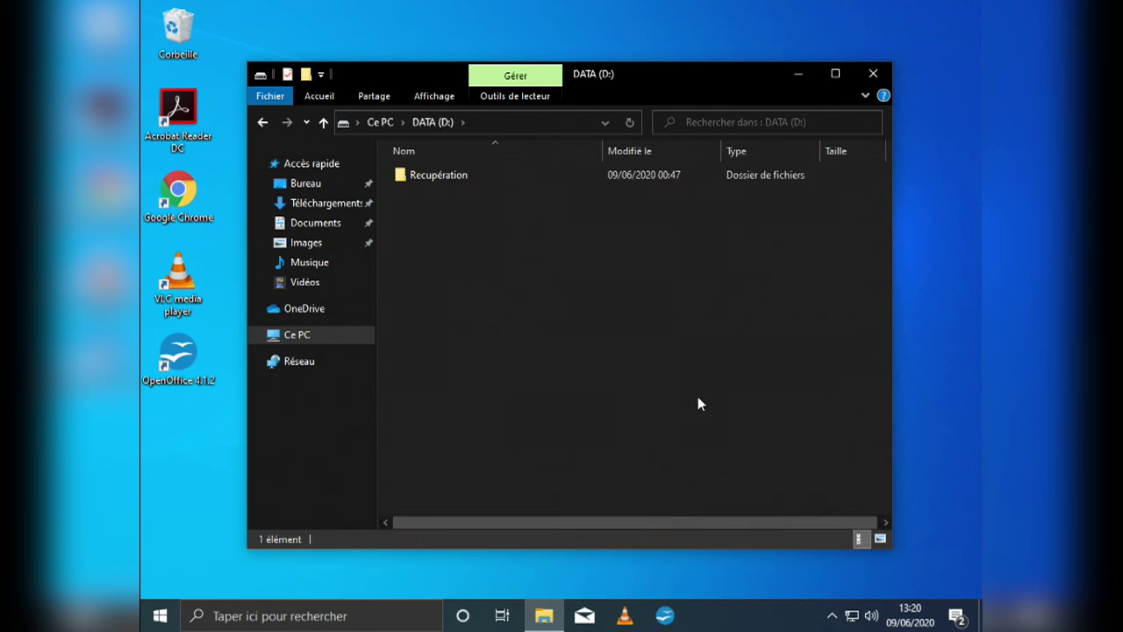
double_click(449, 175)
scroll(484, 350, down, 5)
scroll(483, 354, up, 5)
click(323, 122)
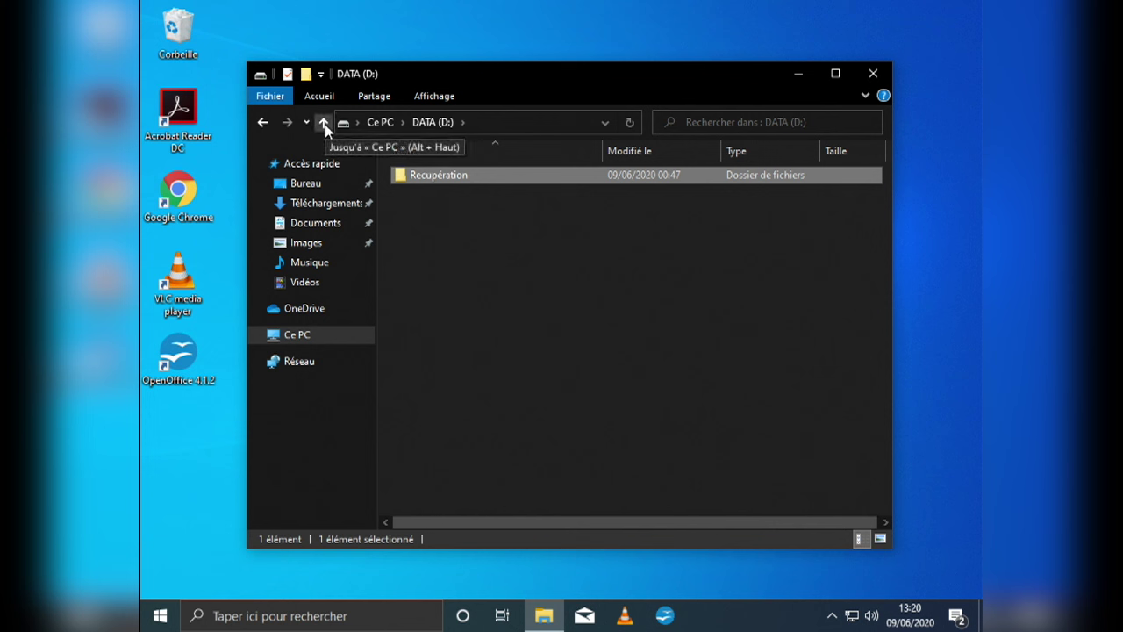
click(297, 337)
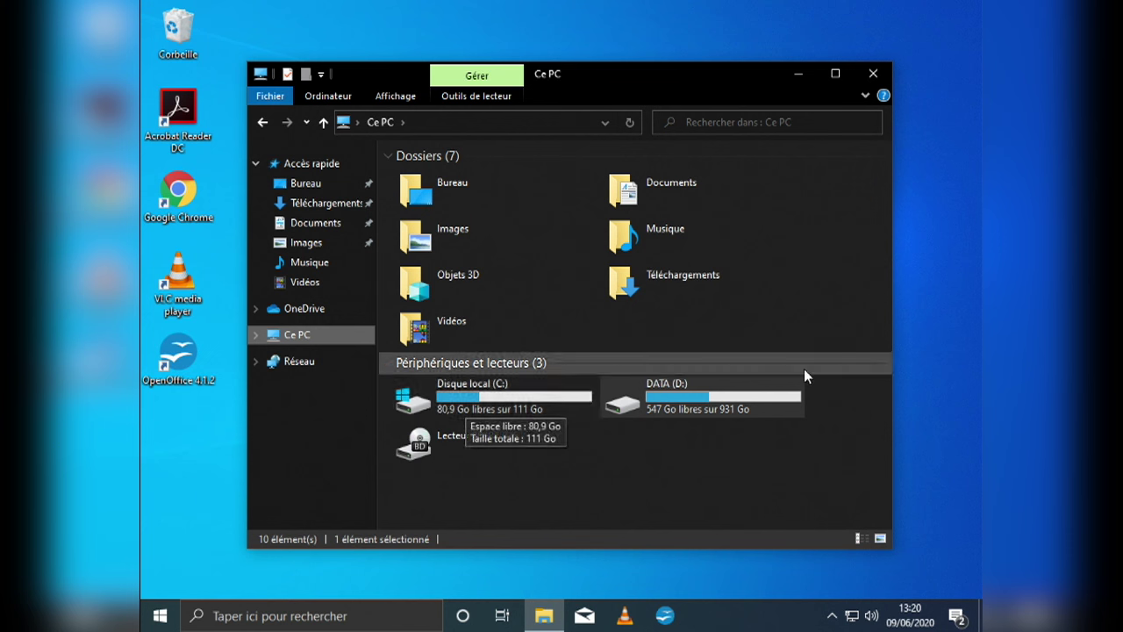
Step: Select the DATA (D:) drive in Ce PC and view the contents of the Bureau folder
click(630, 418)
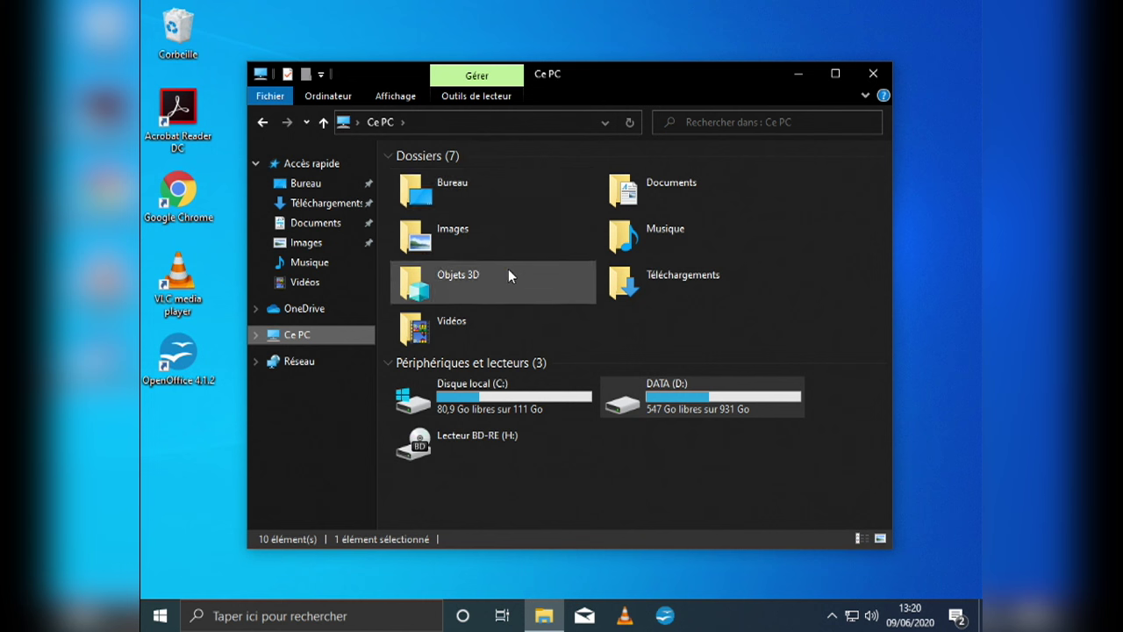
click(675, 386)
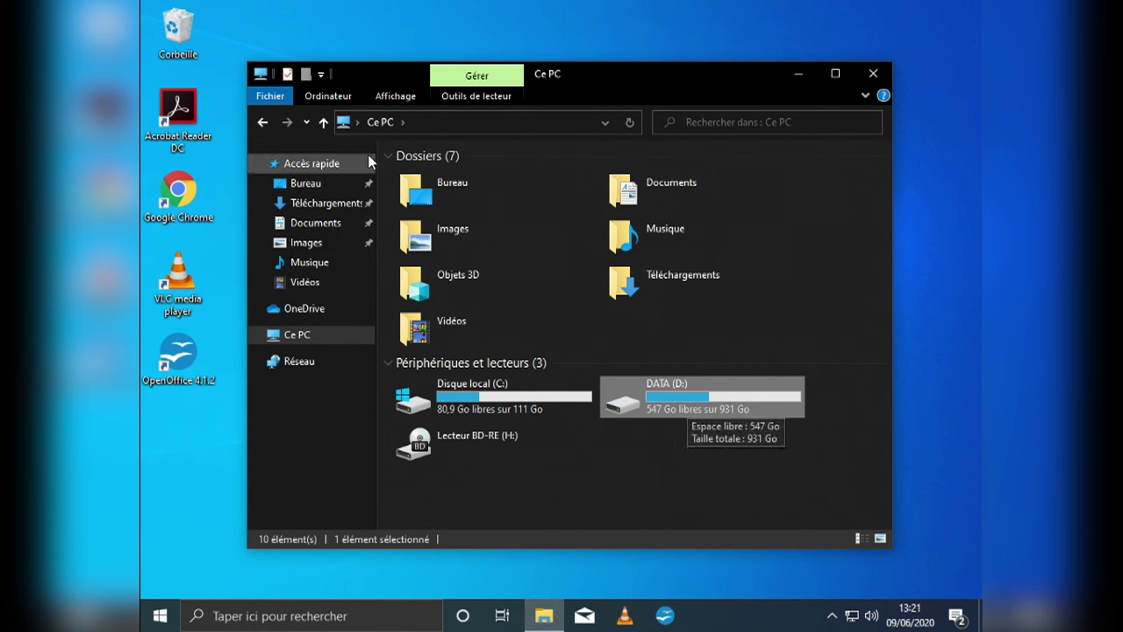
click(463, 236)
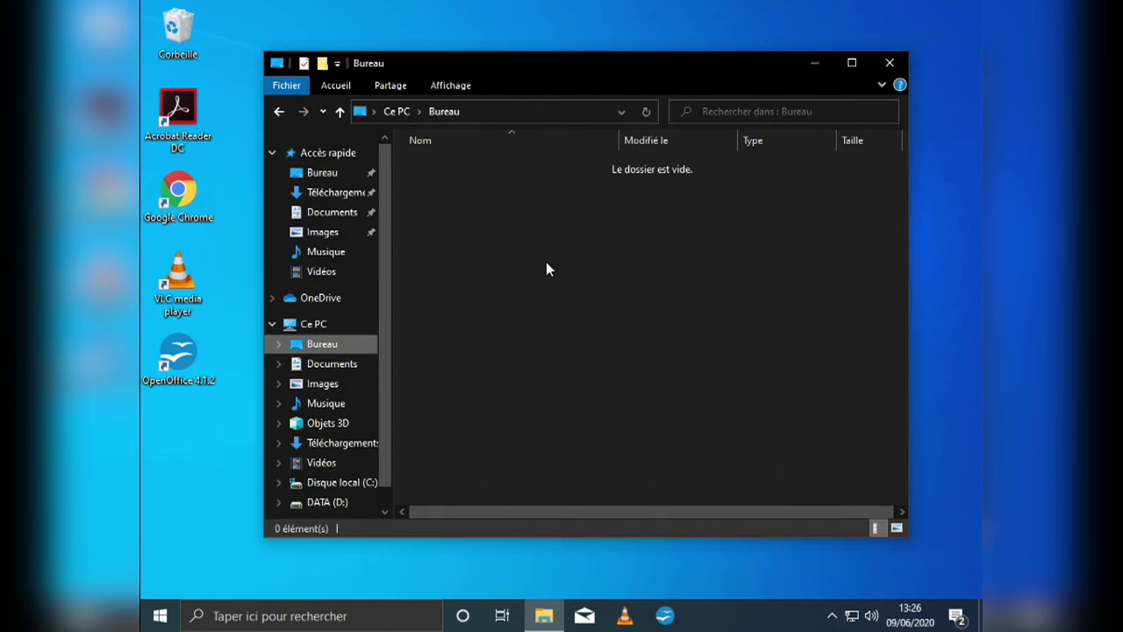
Step: Create a folder named _DOCUMENTS at the root of the DATA (D:) drive
click(321, 327)
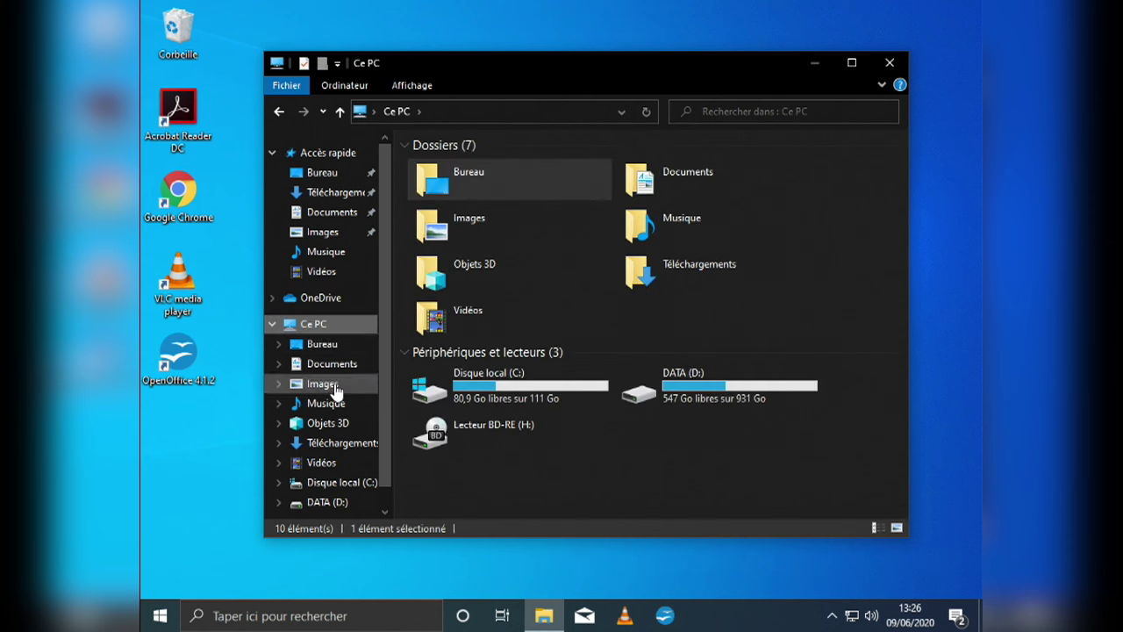
click(716, 396)
double_click(715, 398)
right_click(459, 252)
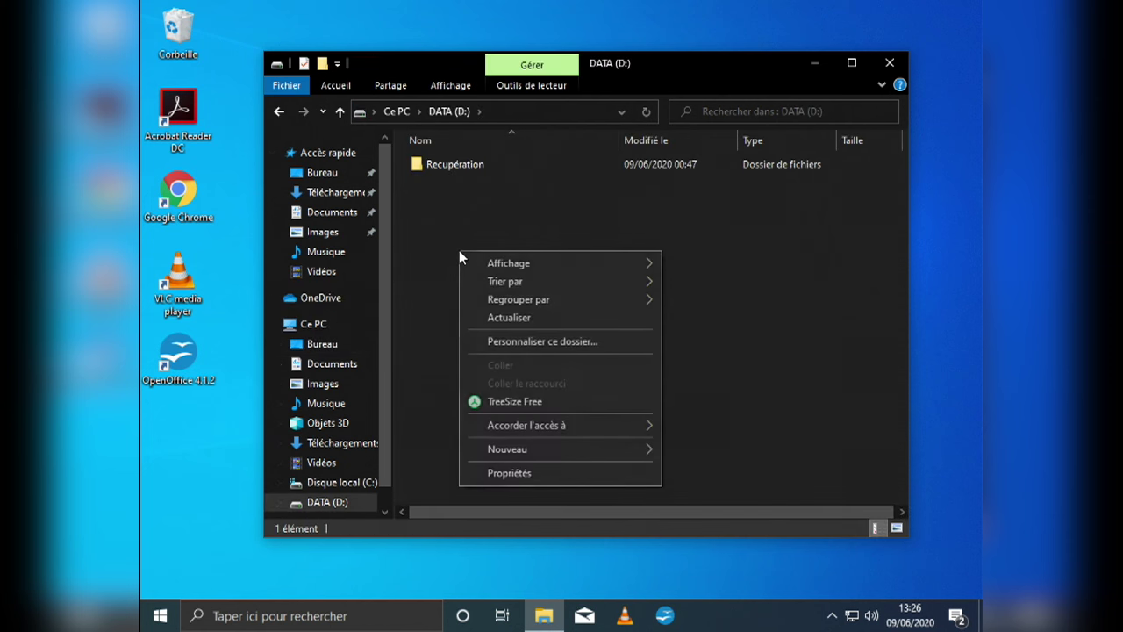
mouse_move(545, 447)
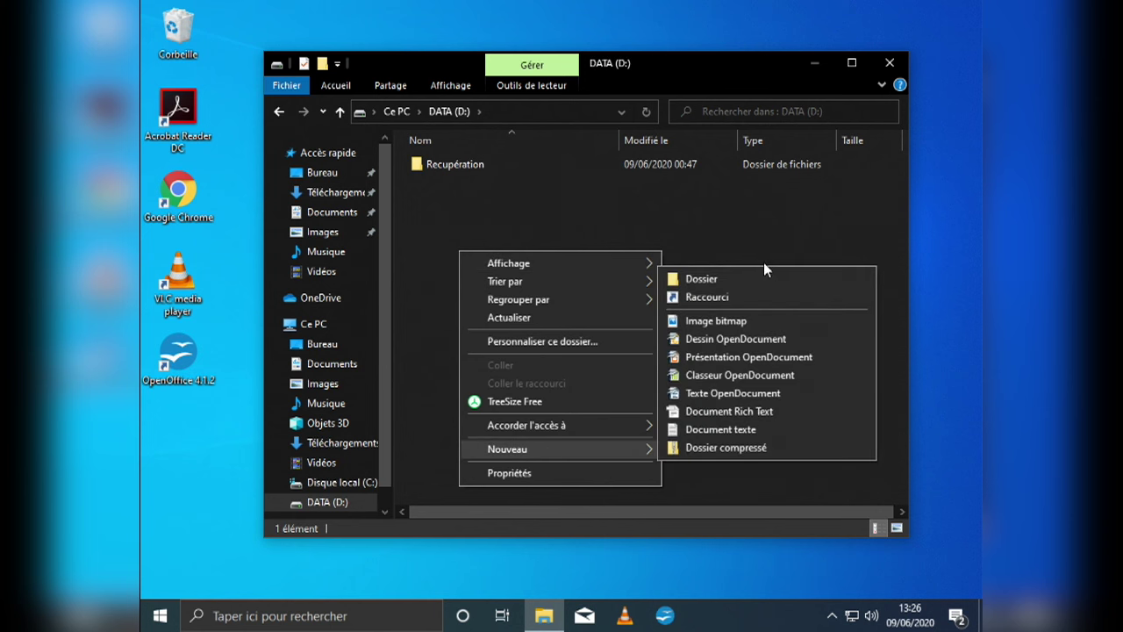
click(754, 273)
text(_DOCUMENTS)
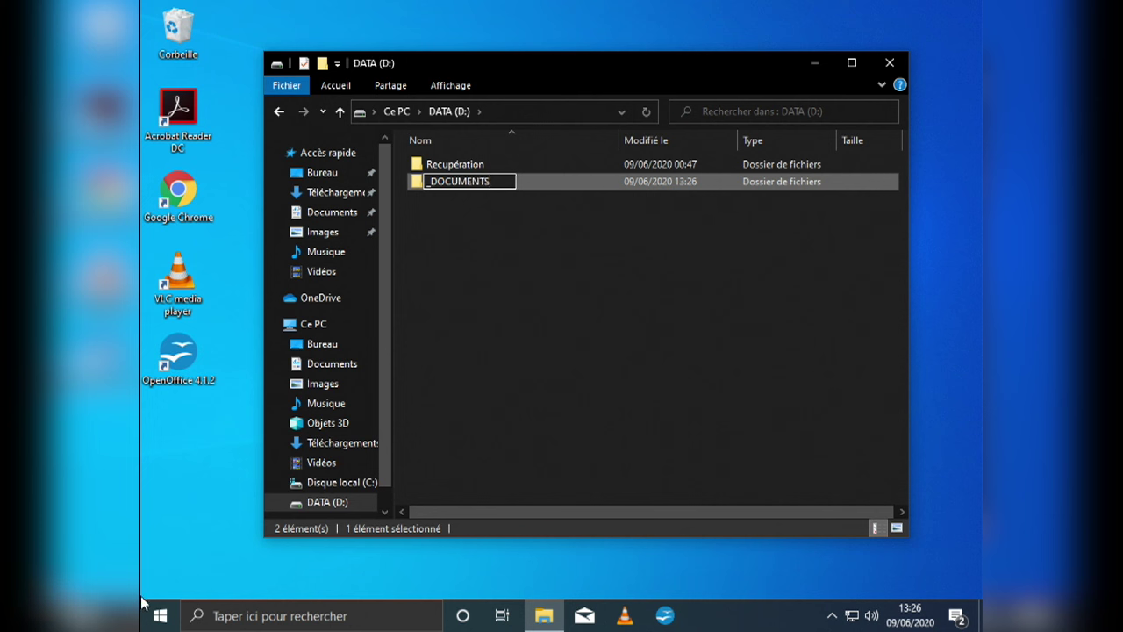
key(Return)
click(467, 281)
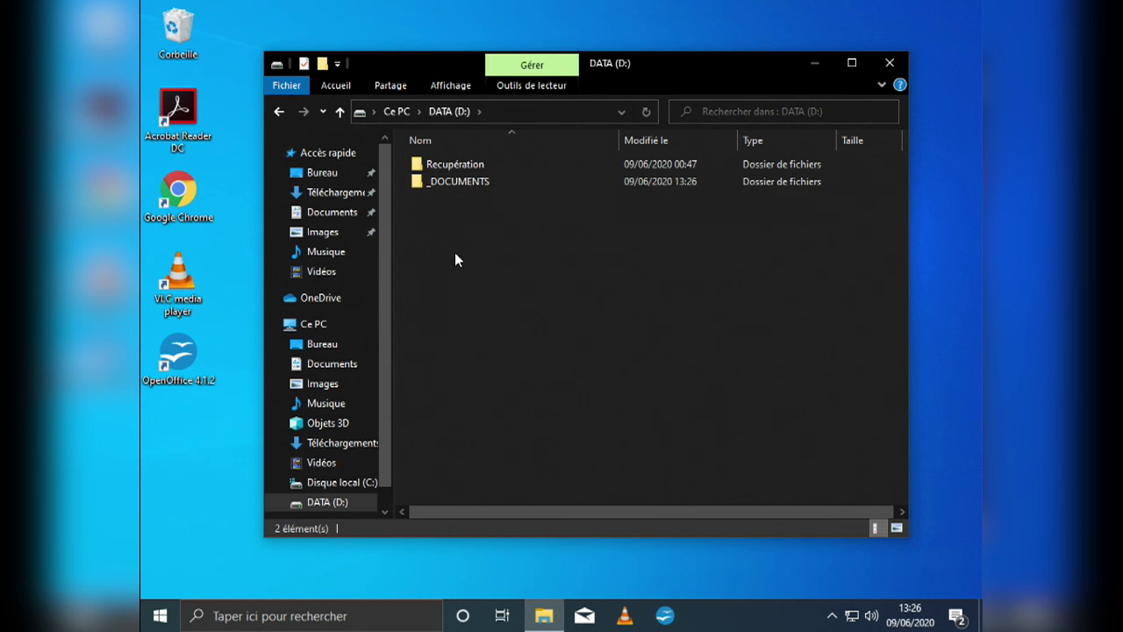
Step: Open the _DOCUMENTS folder and create a subfolder named "Mes documents" in it
double_click(450, 181)
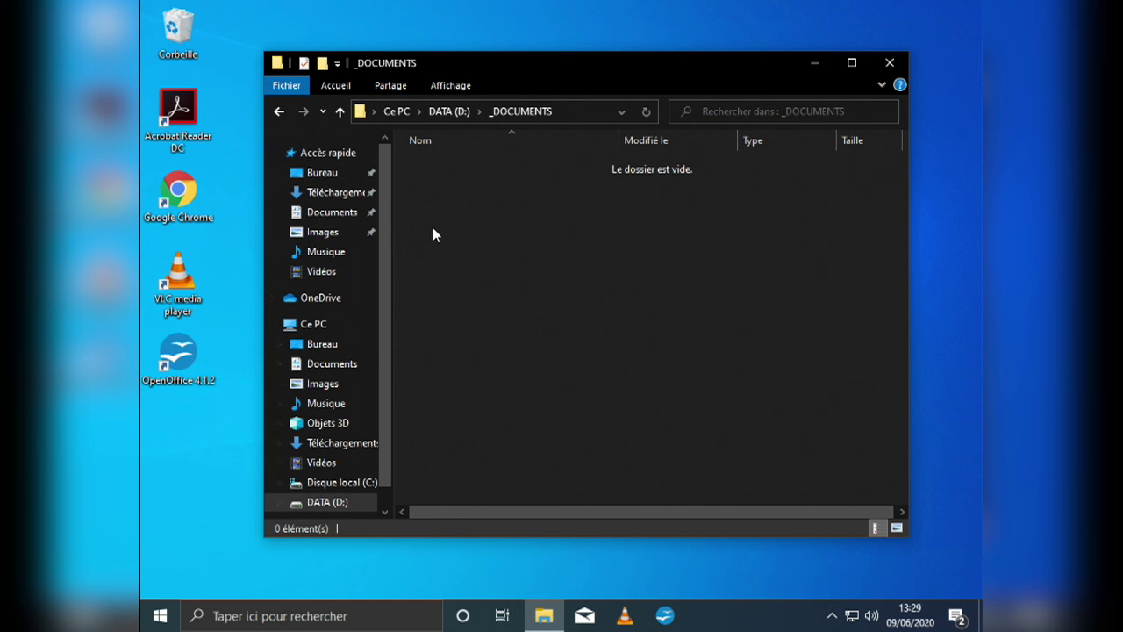
right_click(440, 206)
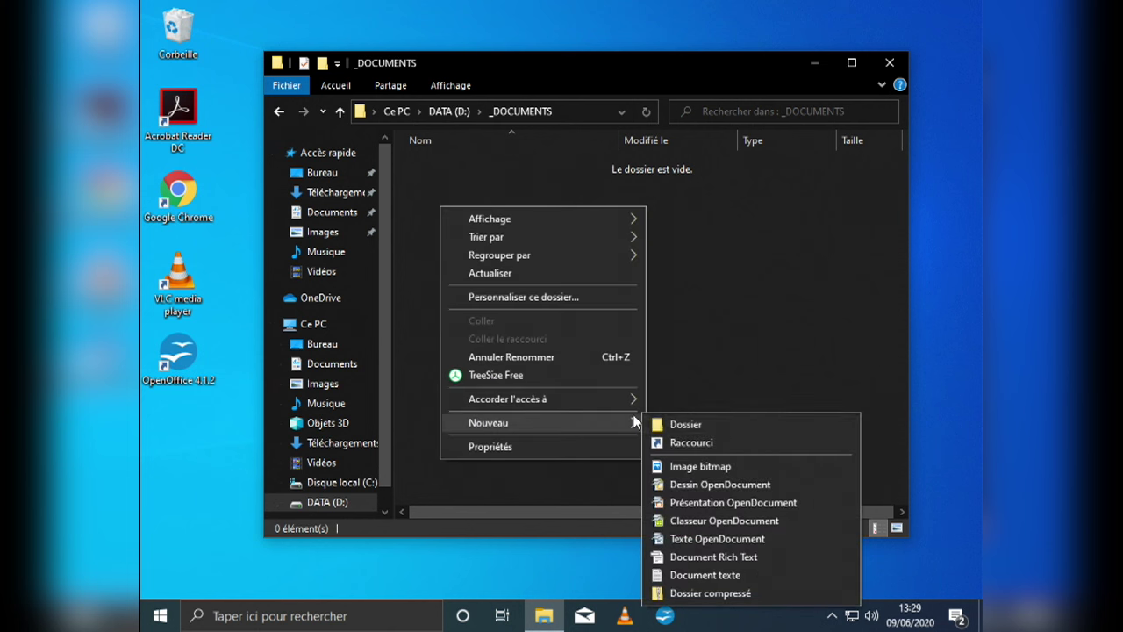
click(658, 424)
text(Mes dp)
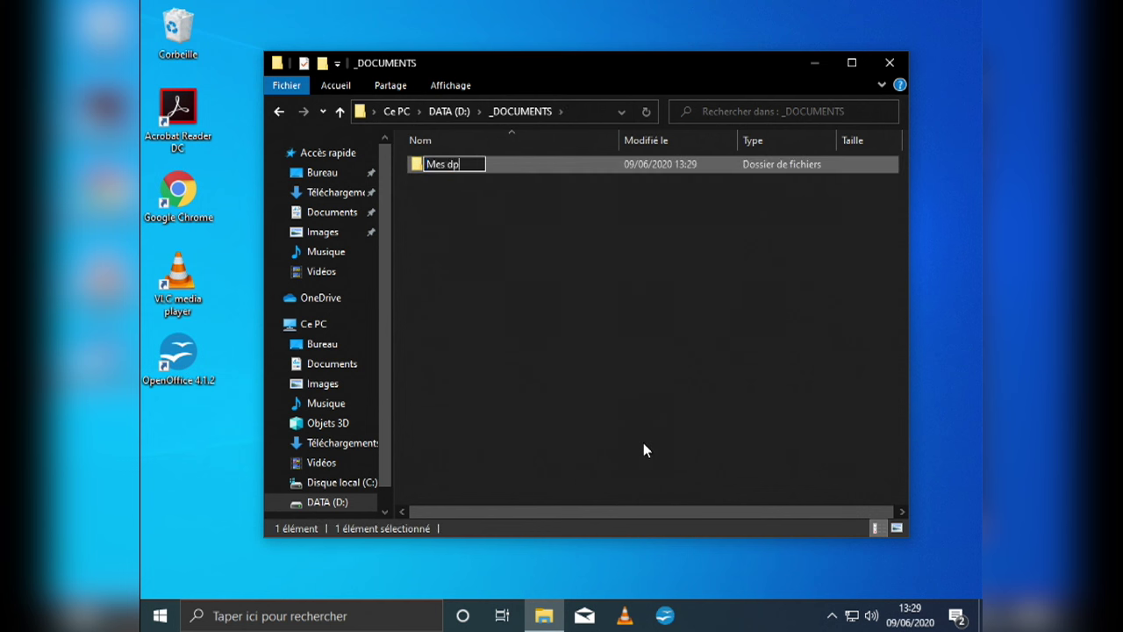
text(ciùocuments)
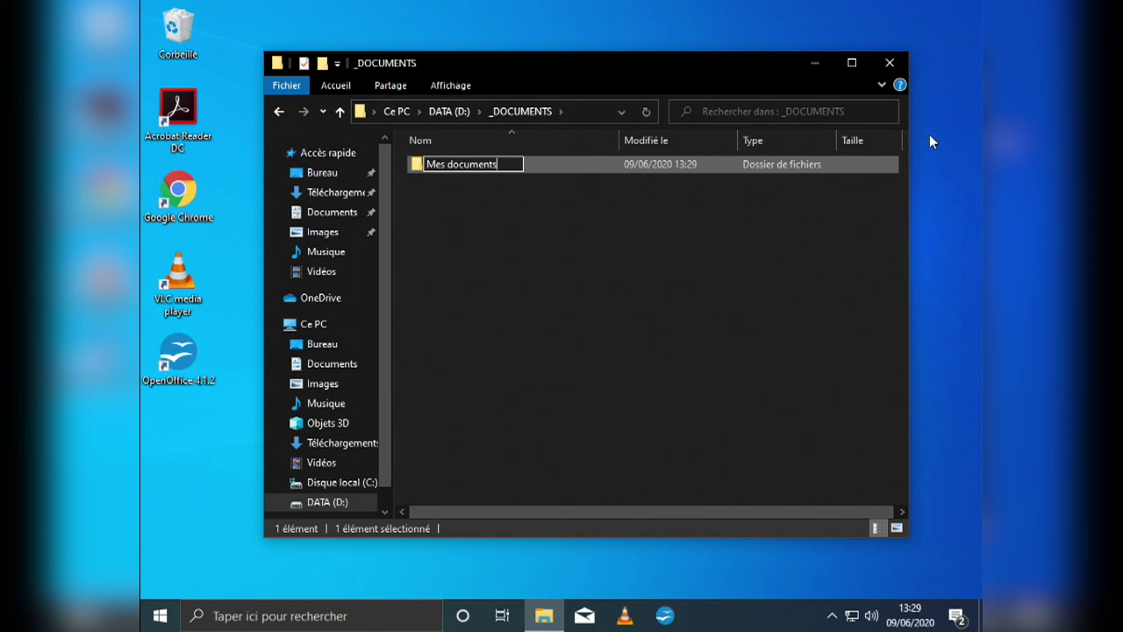
Step: Create a subfolder named Bureau in the _DOCUMENTS folder
right_click(525, 241)
mouse_move(609, 457)
click(785, 291)
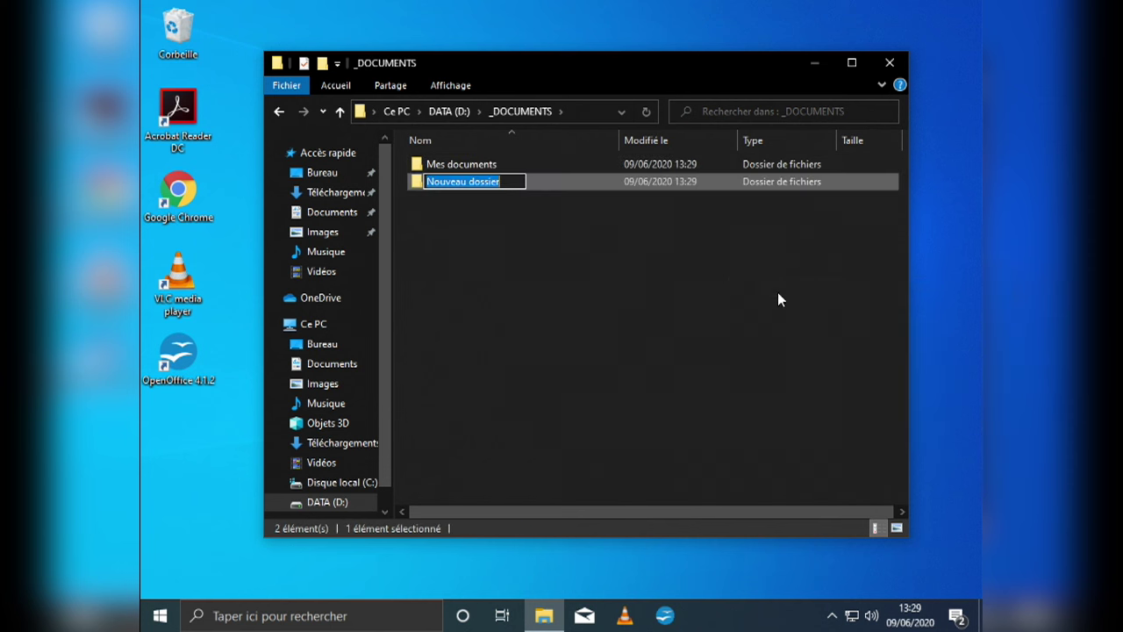
text(Bureau)
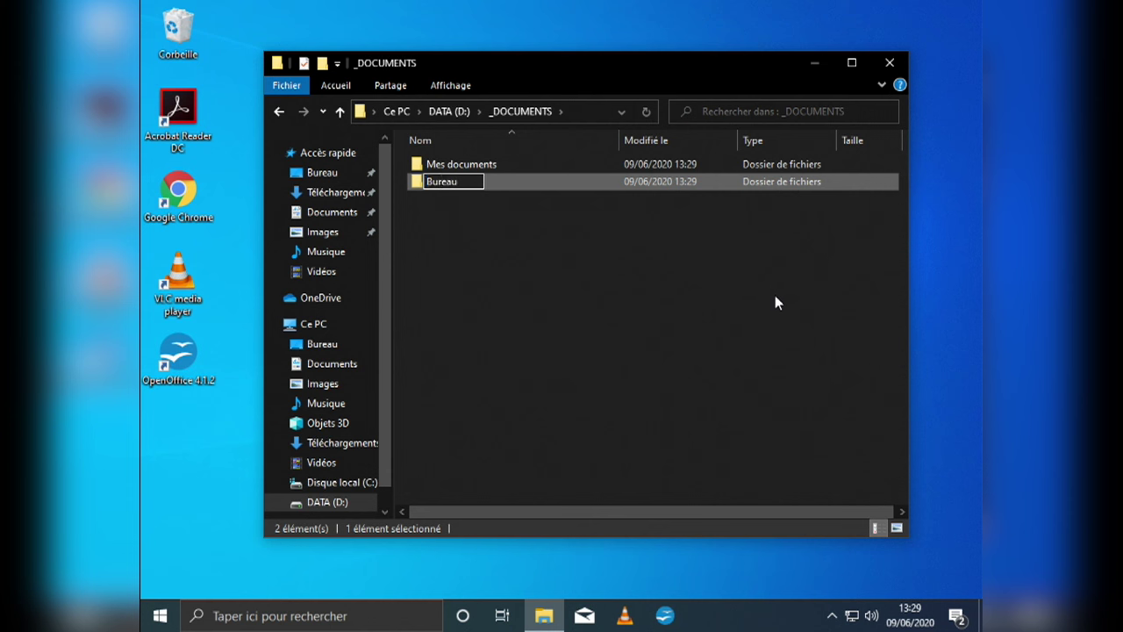
click(510, 311)
Step: Create a subfolder named Images in the _DOCUMENTS folder
right_click(465, 244)
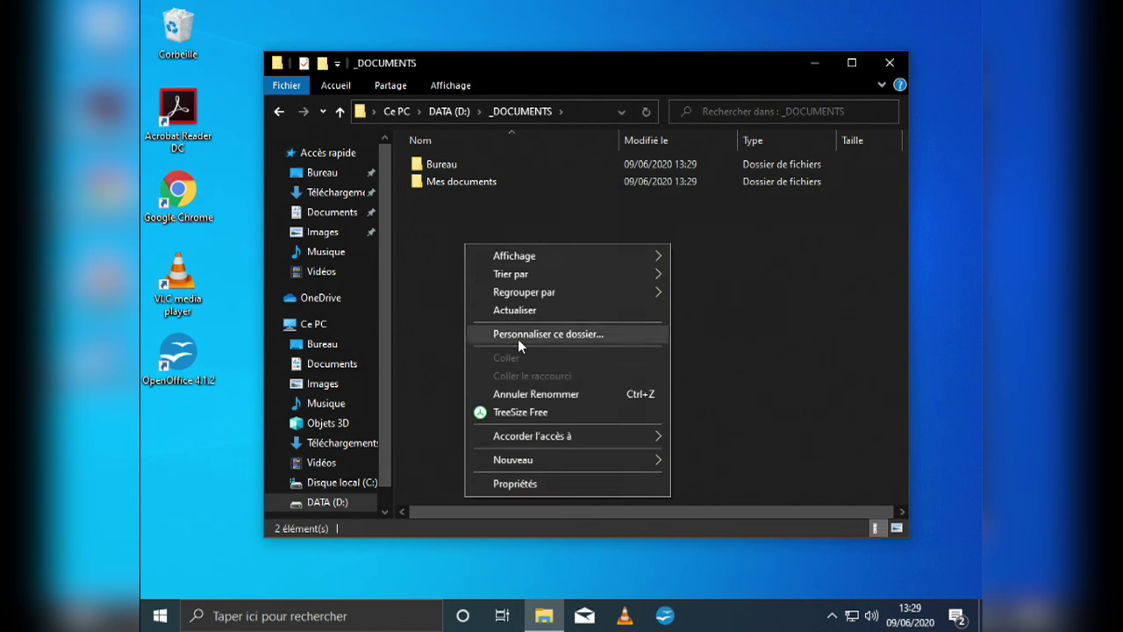
mouse_move(596, 460)
click(688, 290)
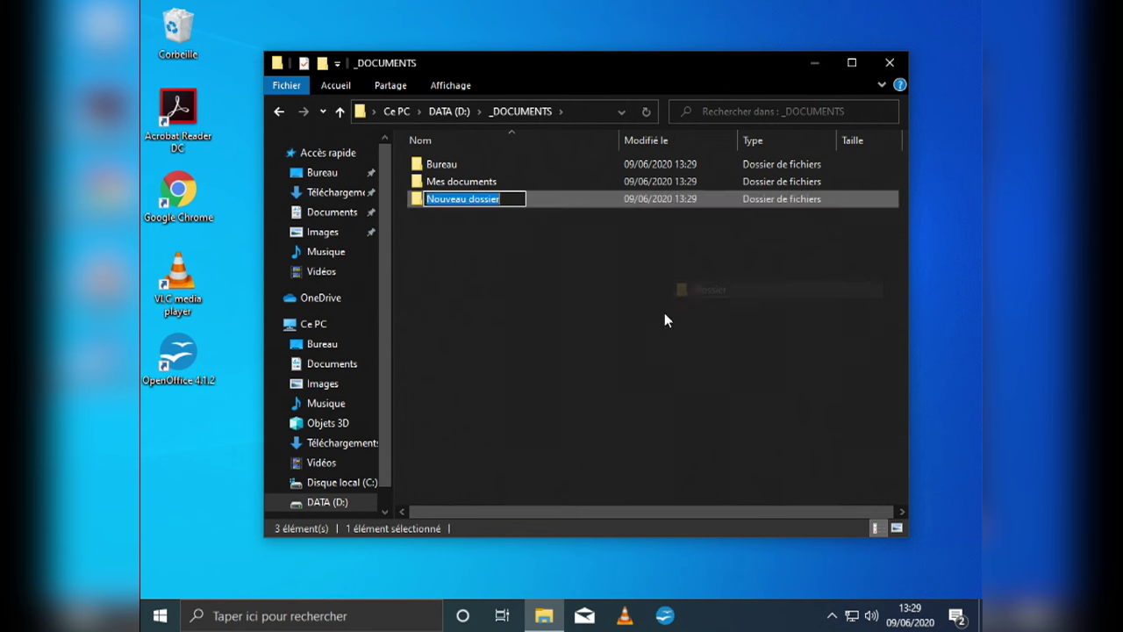
key(BackSpace)
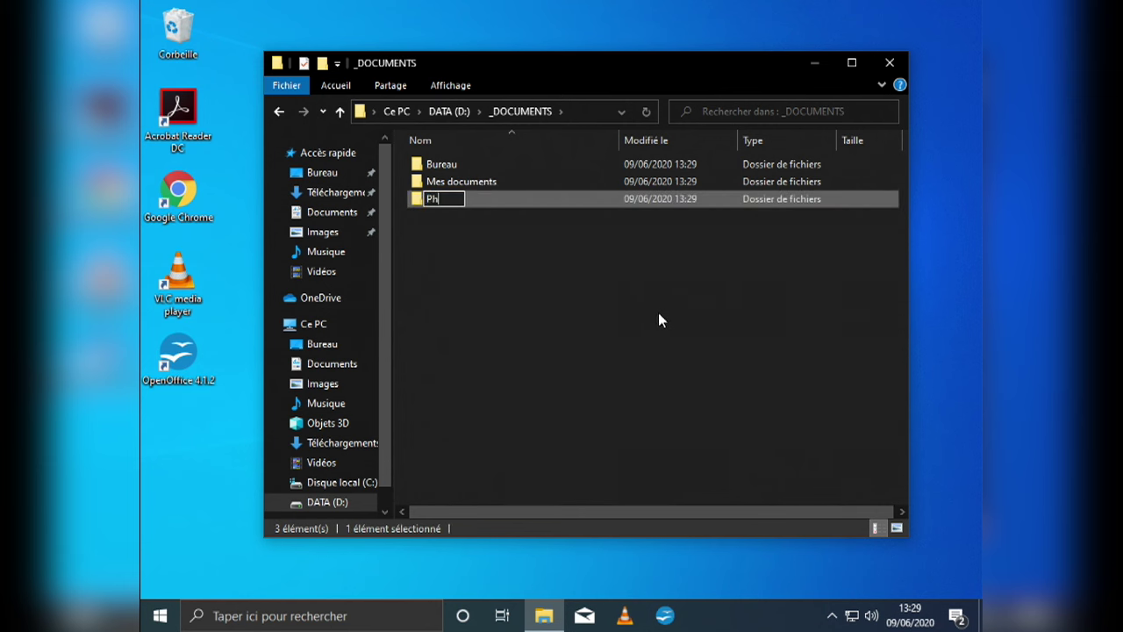
text(Pho)
key(BackSpace)
key(BackSpace)
key(BackSpace)
text(Images)
click(656, 319)
Step: Create a subfolder named Musique in the _DOCUMENTS folder
right_click(458, 256)
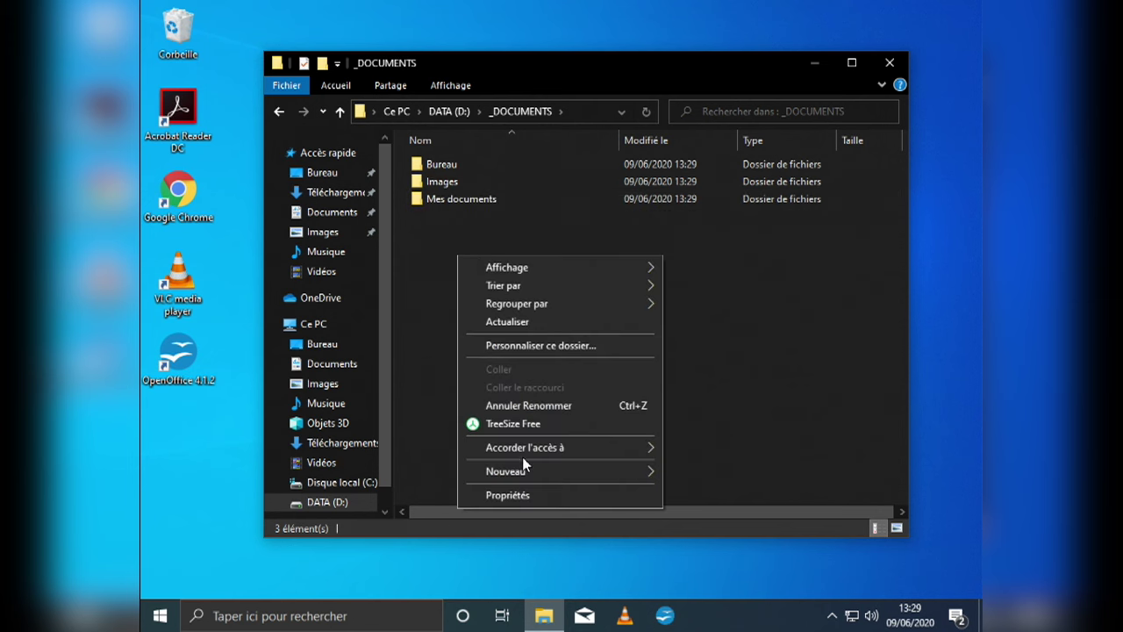
mouse_move(534, 472)
click(715, 301)
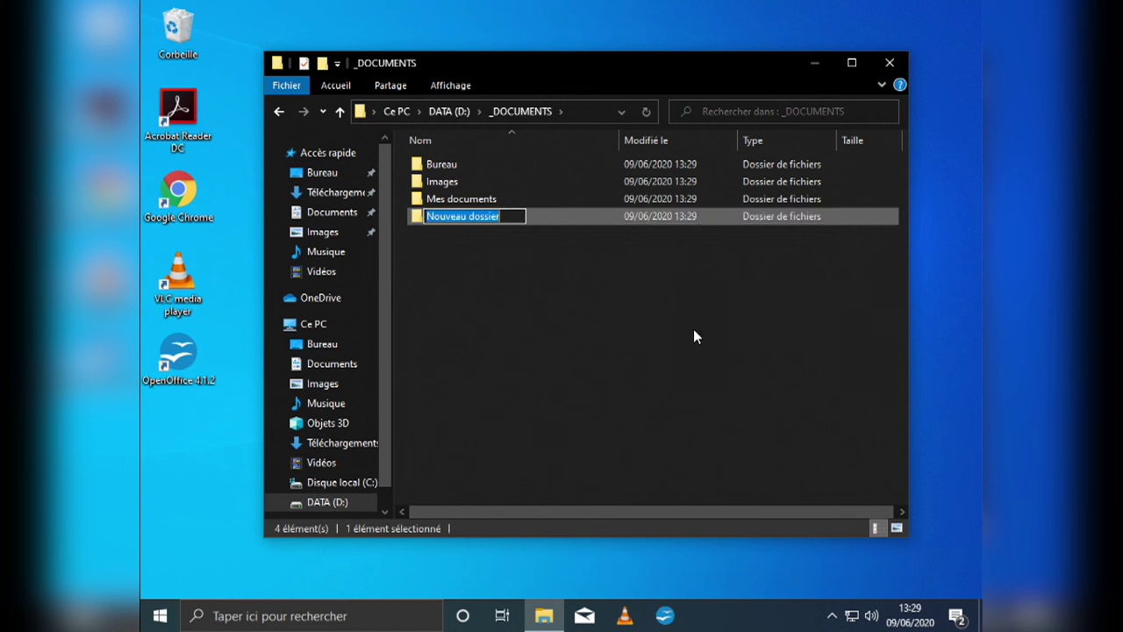
text(Musqi)
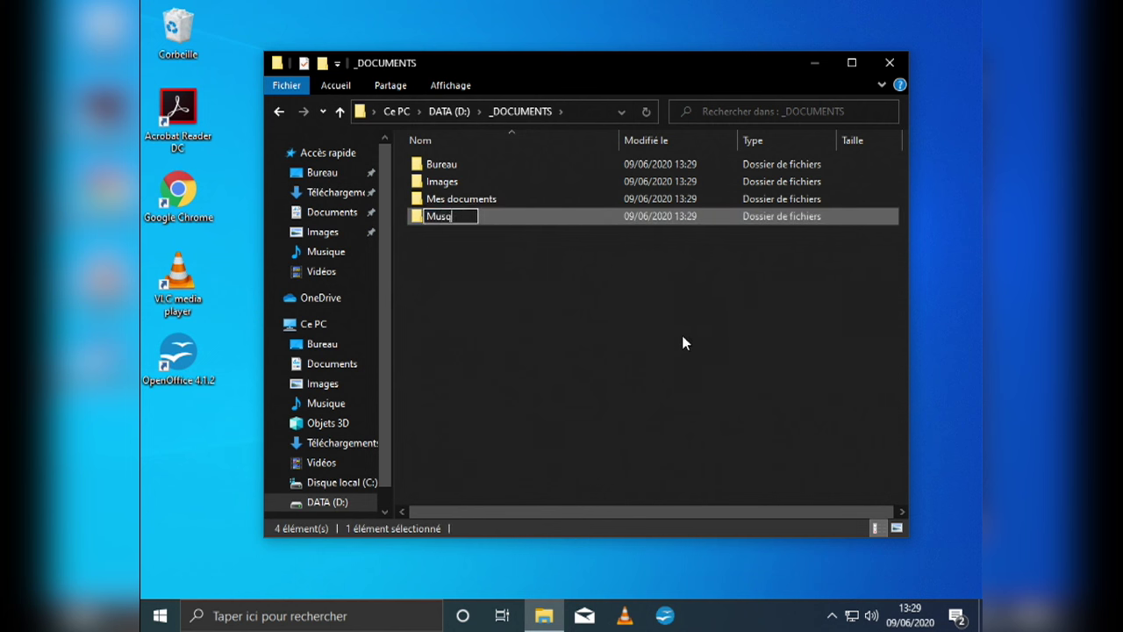
text(ique)
click(675, 336)
Step: Create a subfolder named Vidéo in the _DOCUMENTS folder
right_click(449, 280)
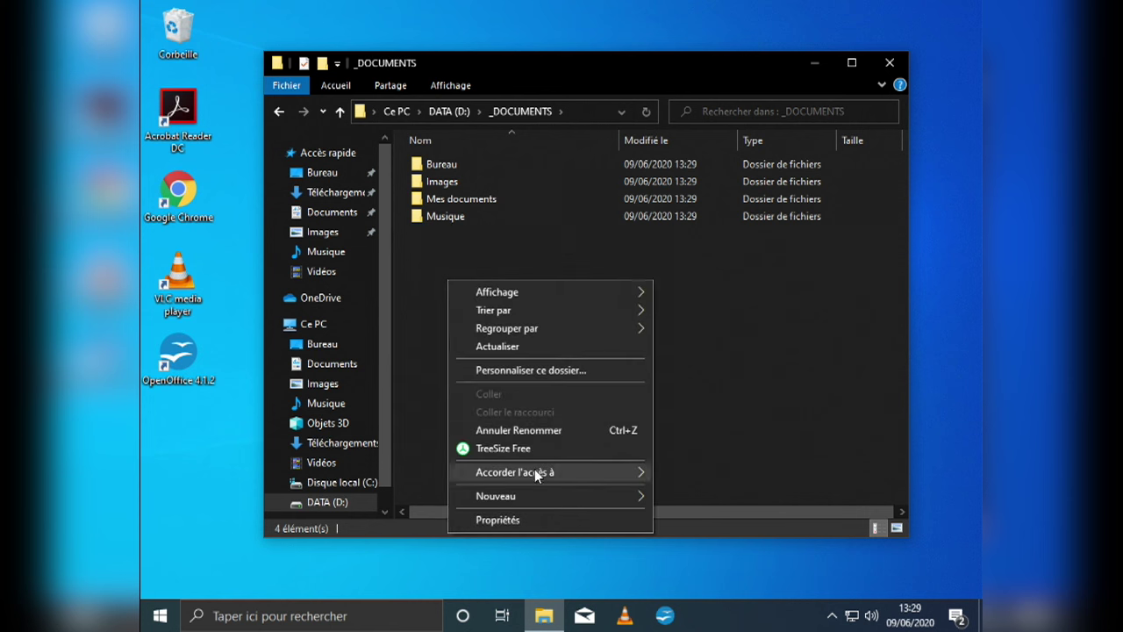
mouse_move(539, 504)
click(735, 323)
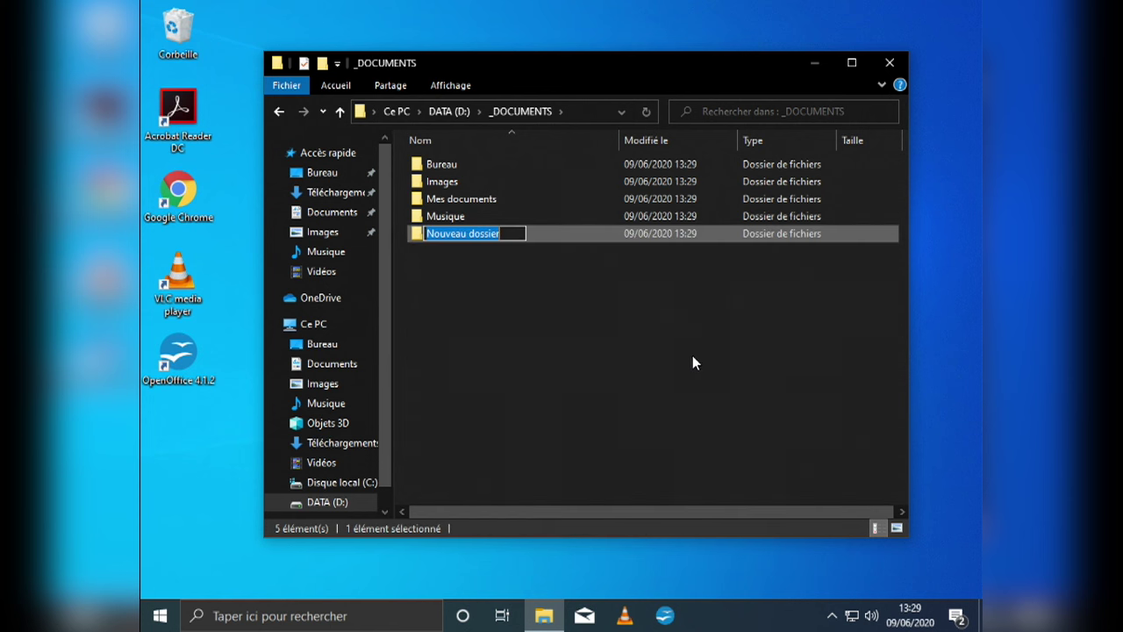
text(Vidéo)
click(562, 339)
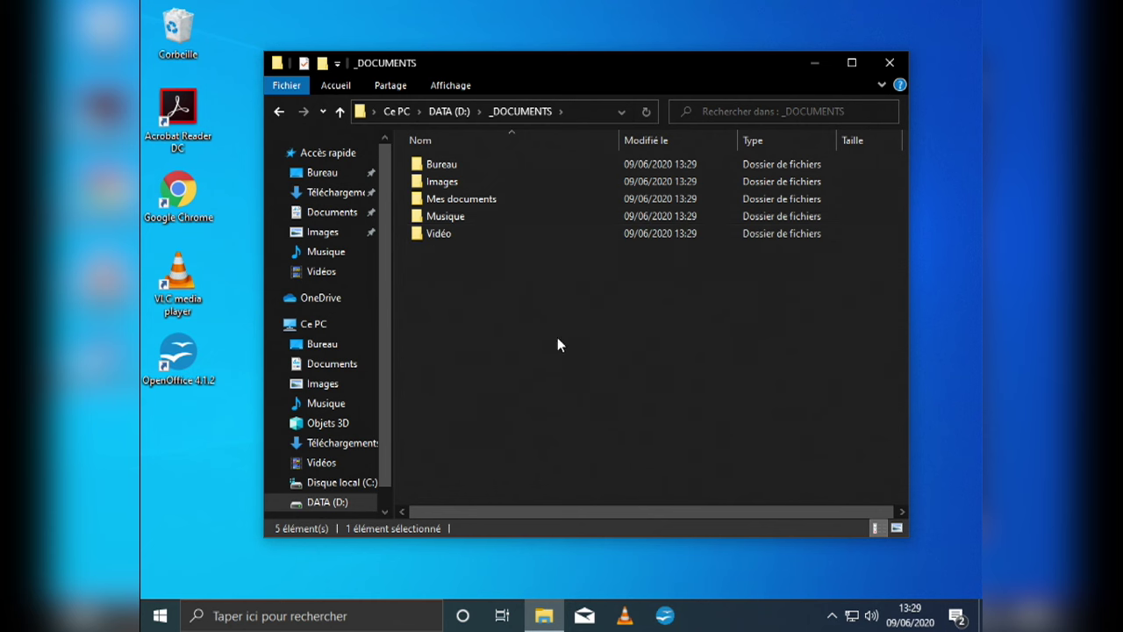
Step: Create a subfolder named Téléchargements in the _DOCUMENTS folder
right_click(479, 309)
mouse_move(666, 522)
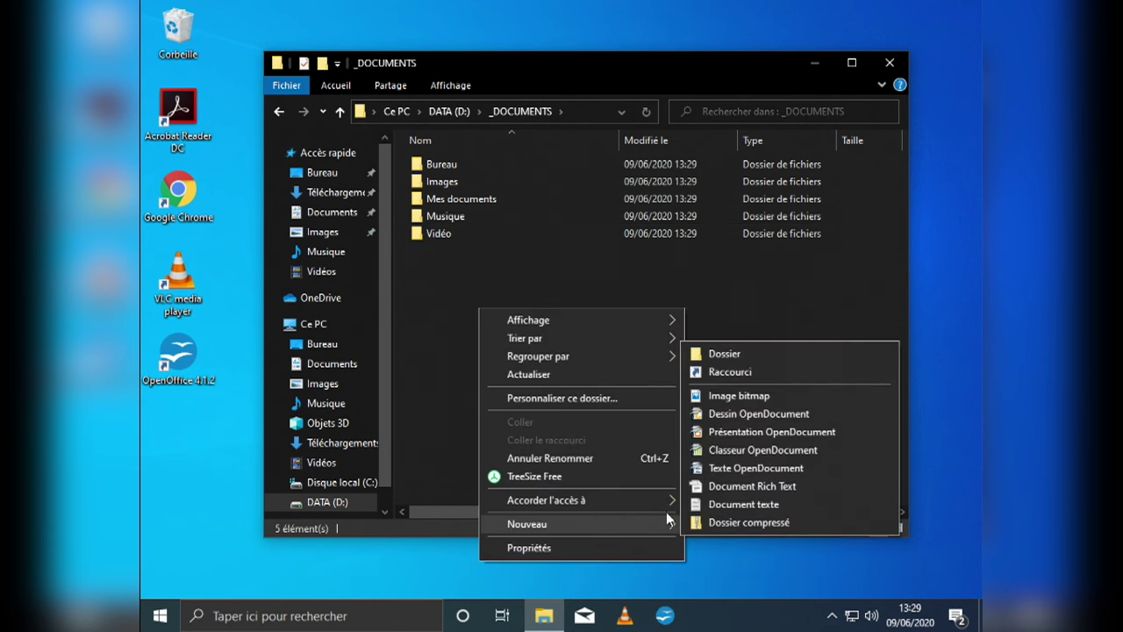
click(725, 352)
text(Téléchargements)
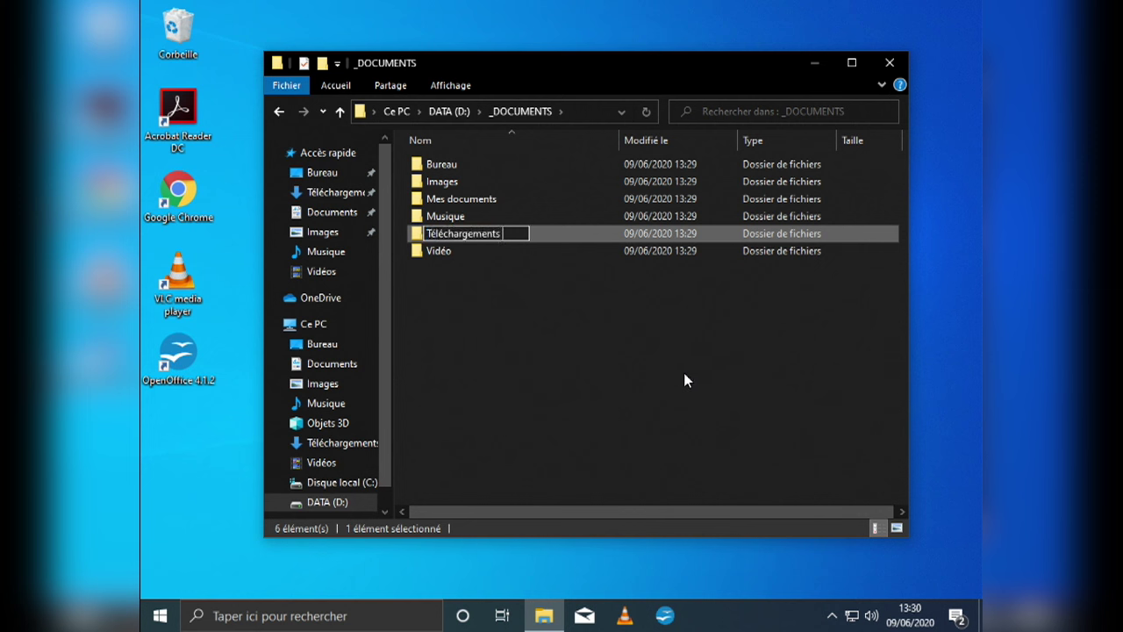
click(655, 311)
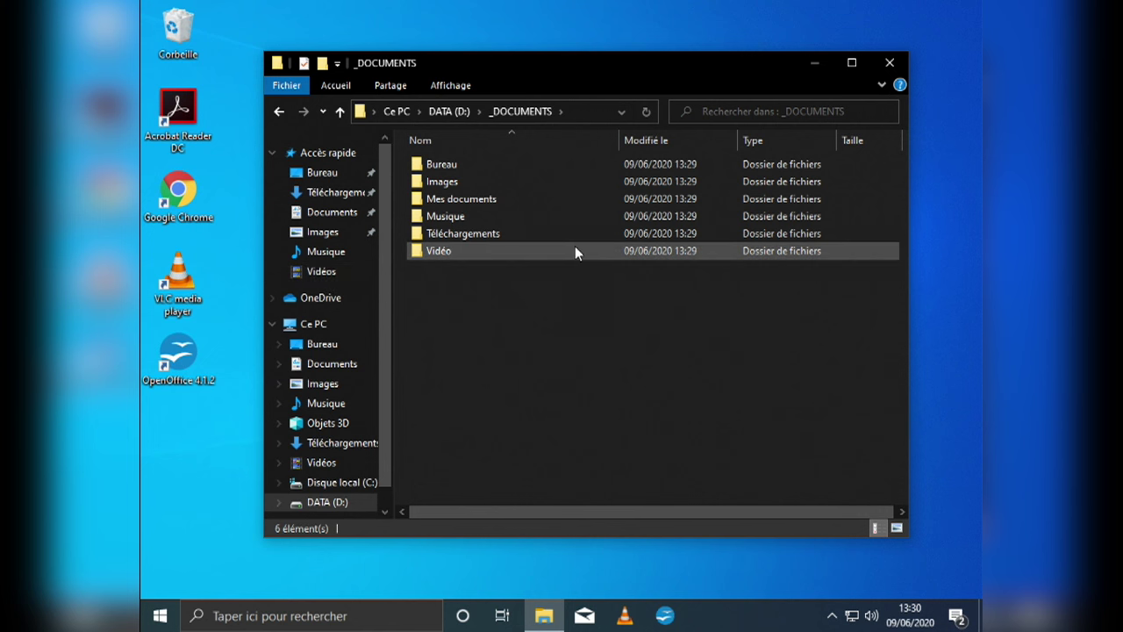
Step: Open the location properties of the quick-access Bureau folder and start choosing a new destination for it
scroll(382, 344, down, 1)
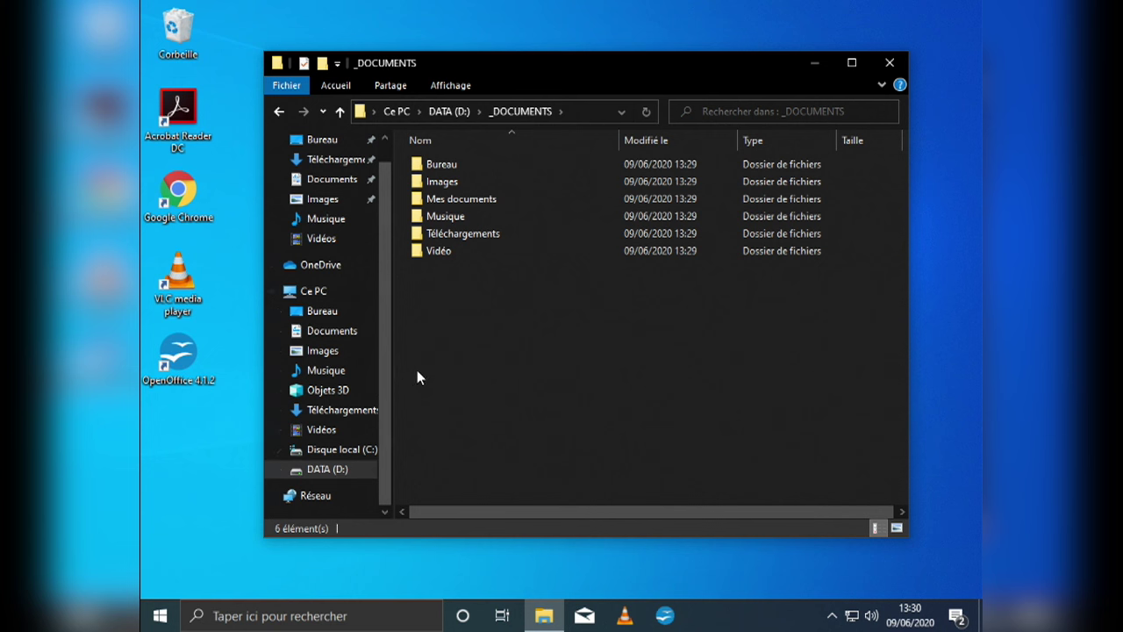
click(439, 181)
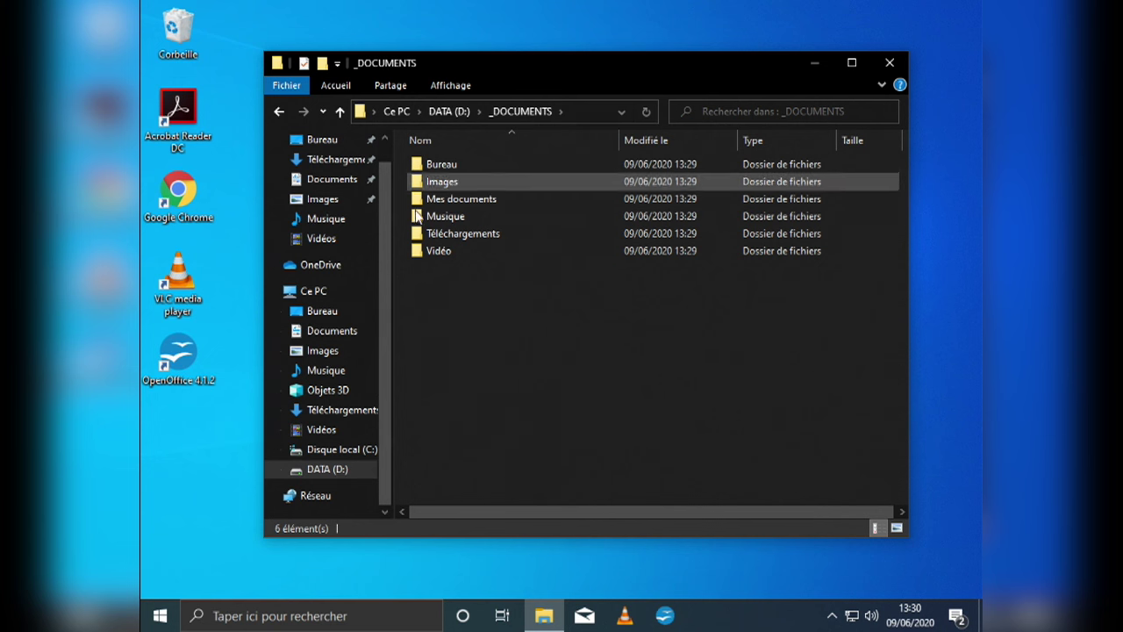
scroll(383, 212, up, 1)
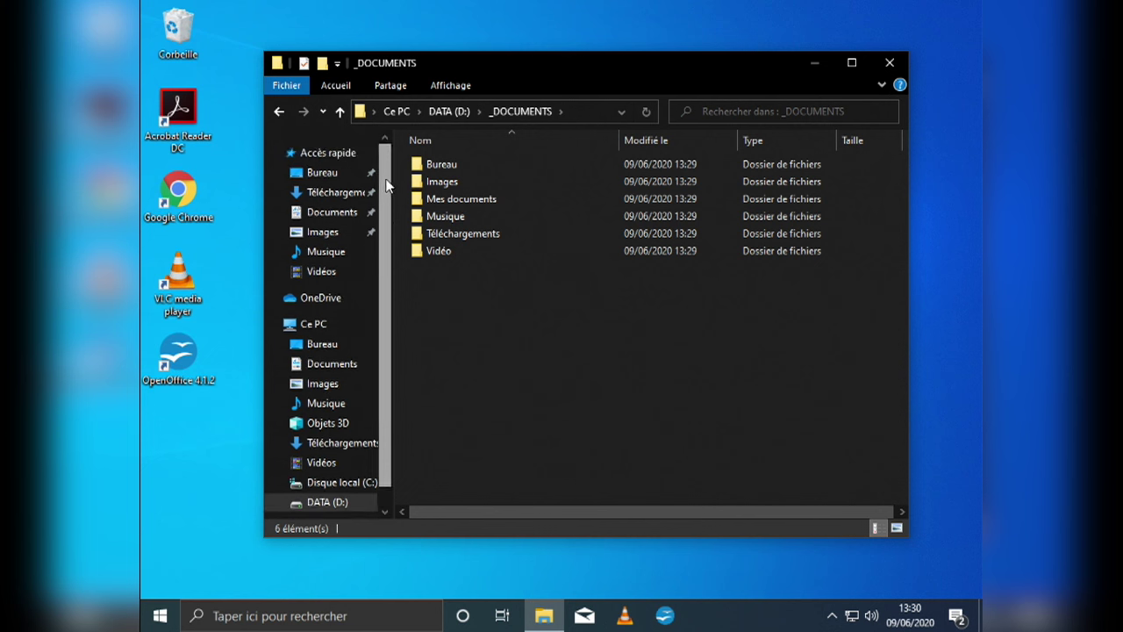
right_click(333, 176)
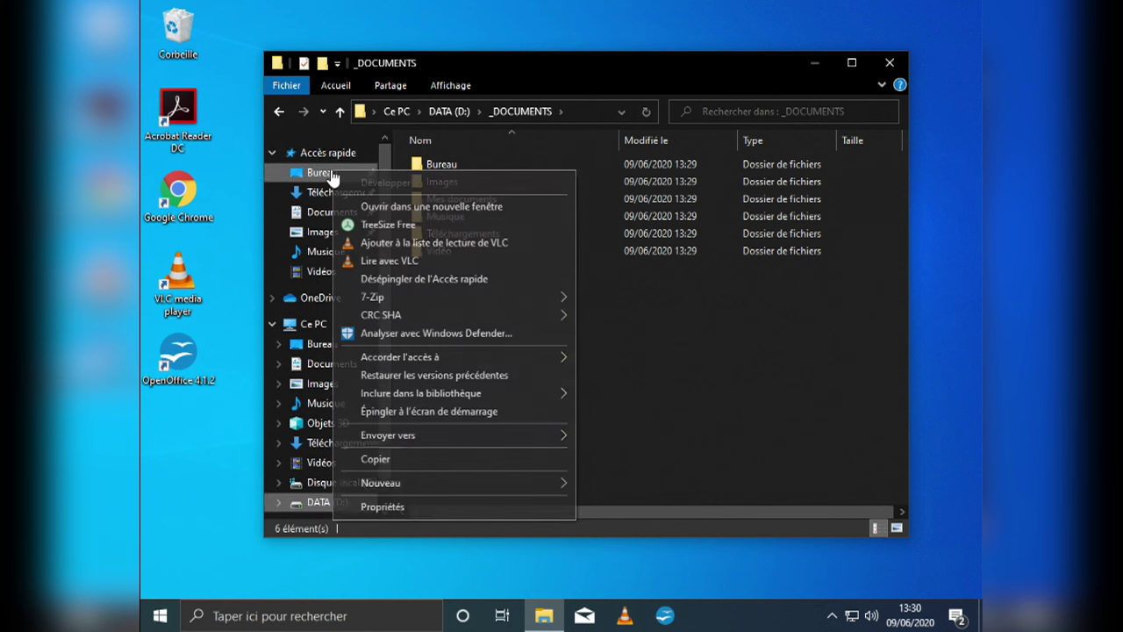
click(384, 506)
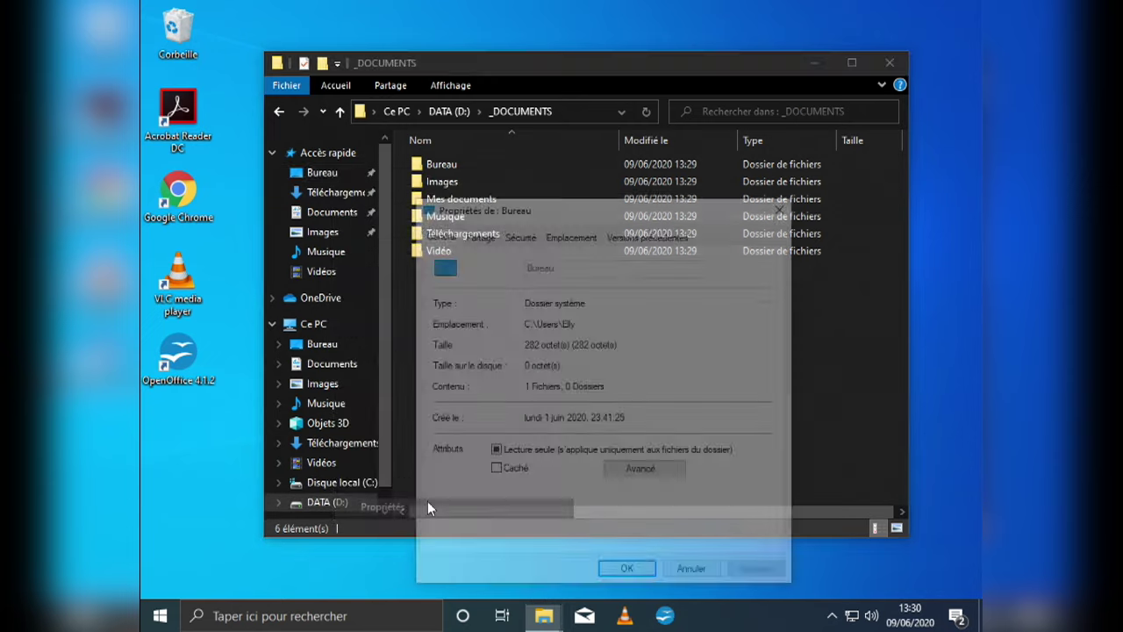
click(580, 236)
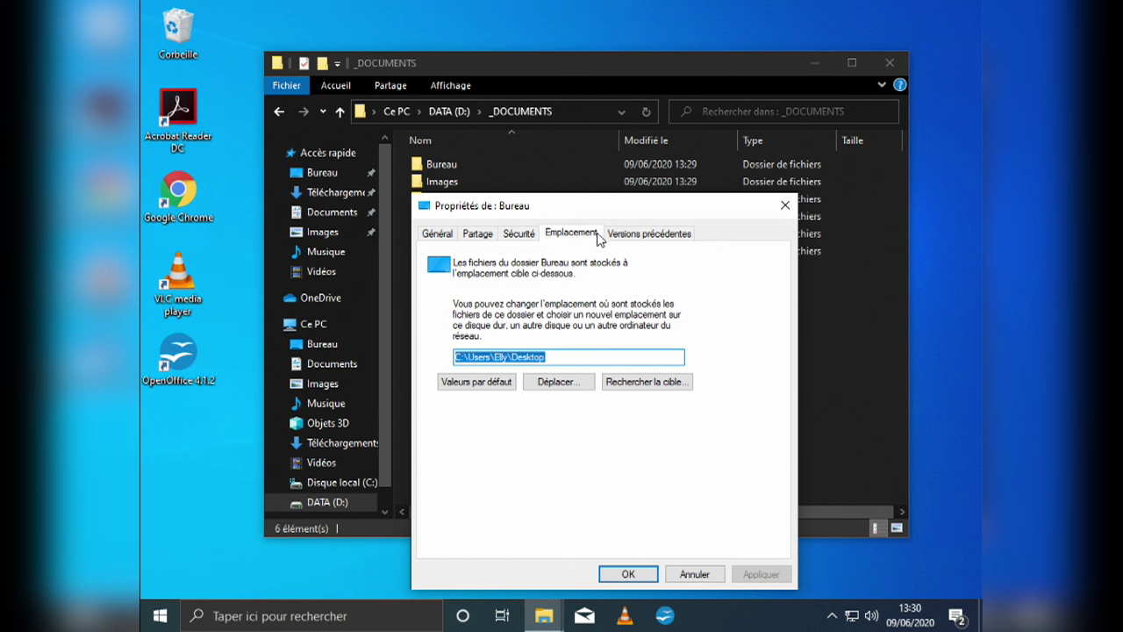
click(564, 386)
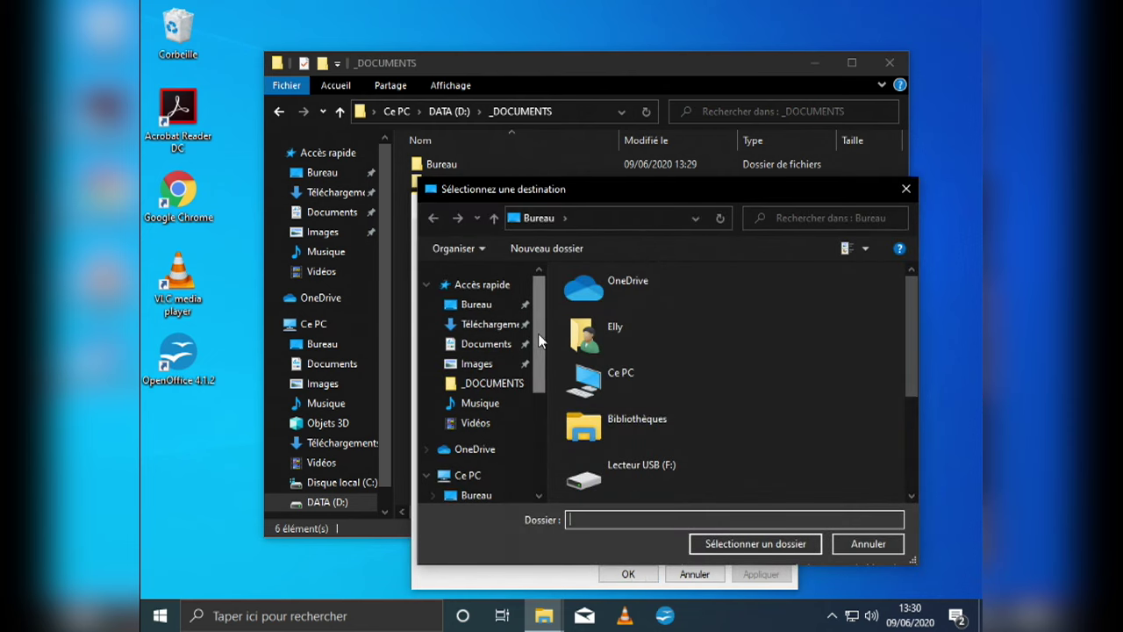
Step: Set the Bureau folder's location to D:\_DOCUMENTS\Bureau and agree to move all existing files there
drag(539, 340, 534, 381)
click(483, 364)
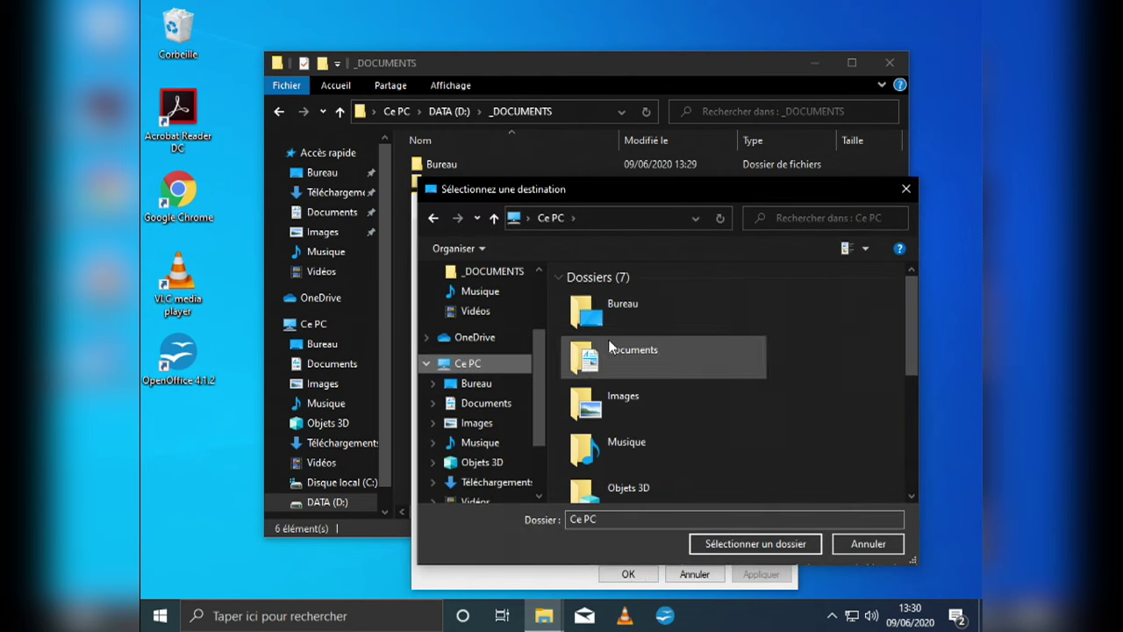
drag(910, 321, 912, 438)
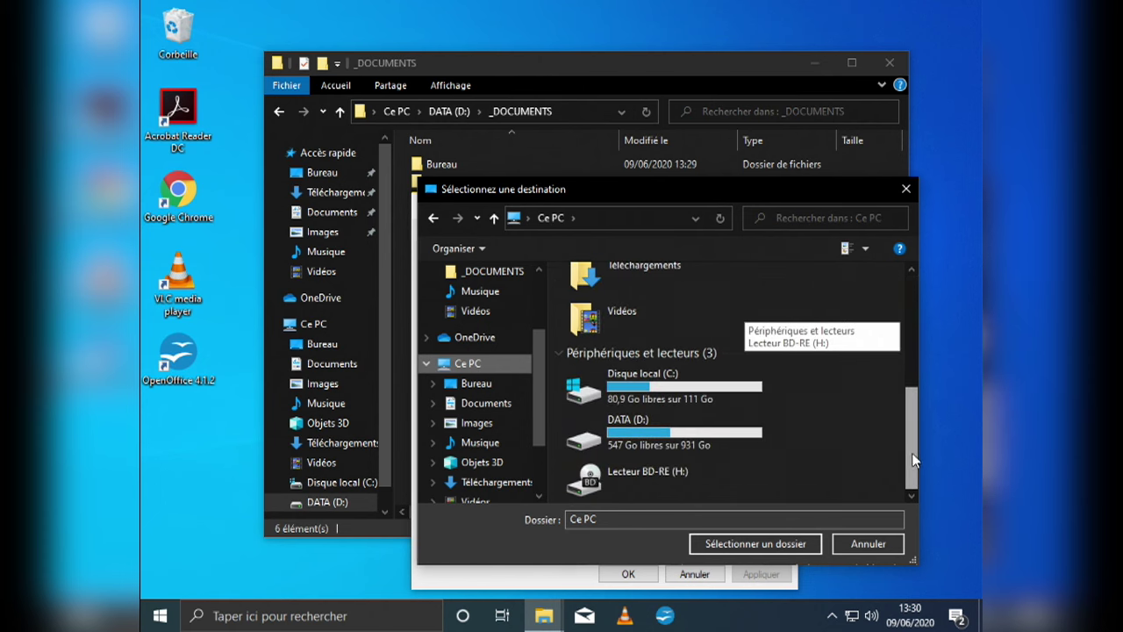
double_click(677, 432)
double_click(626, 296)
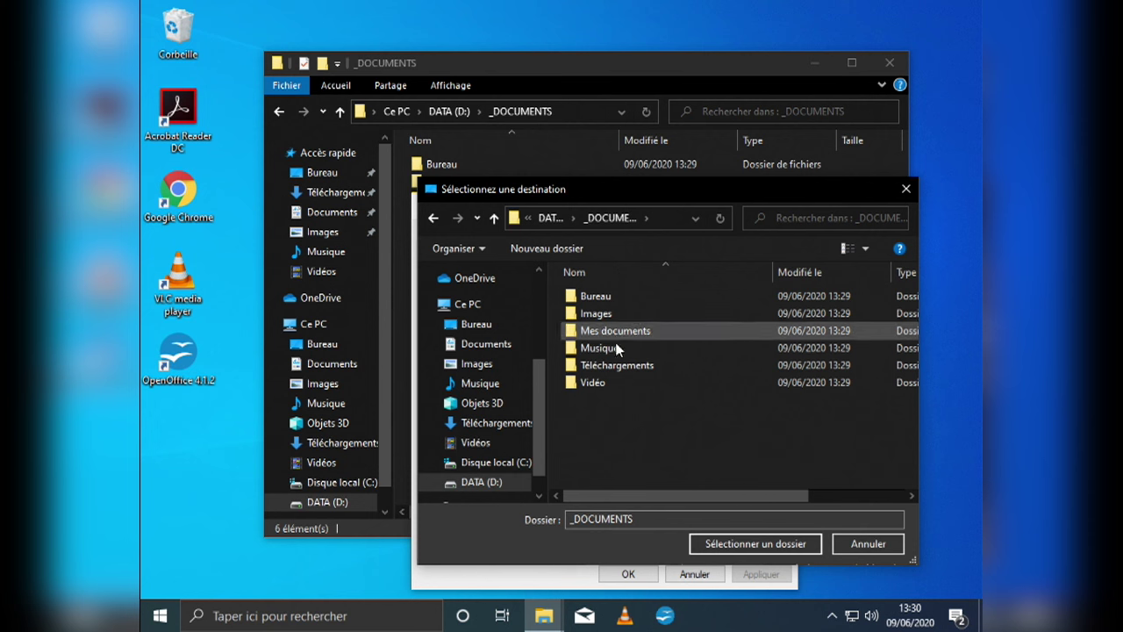
click(610, 296)
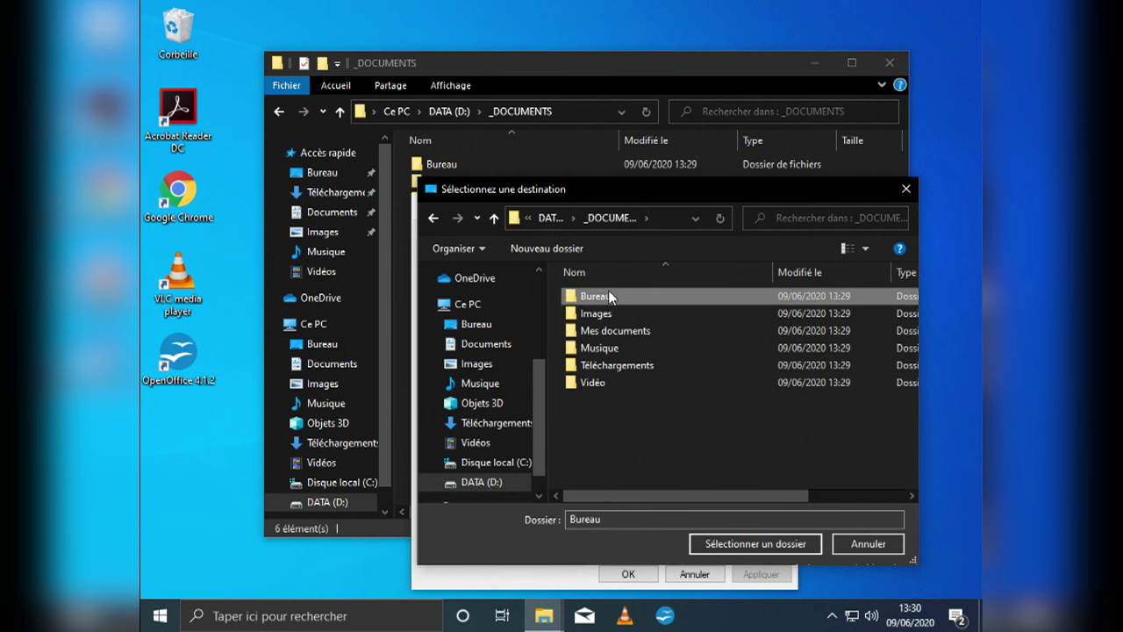
click(779, 544)
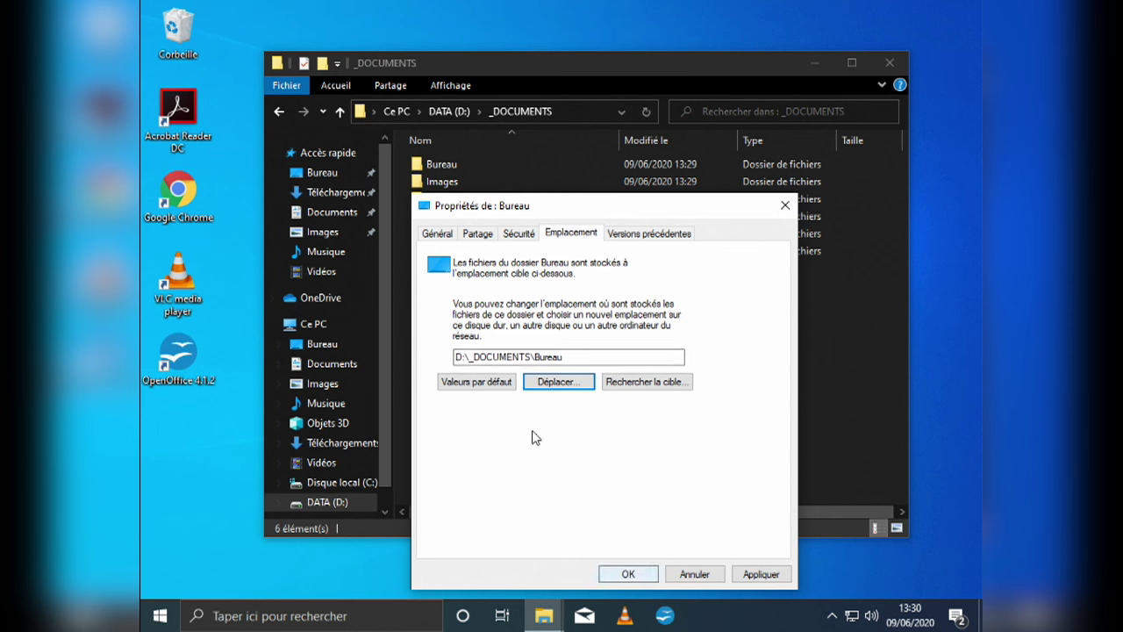
click(627, 574)
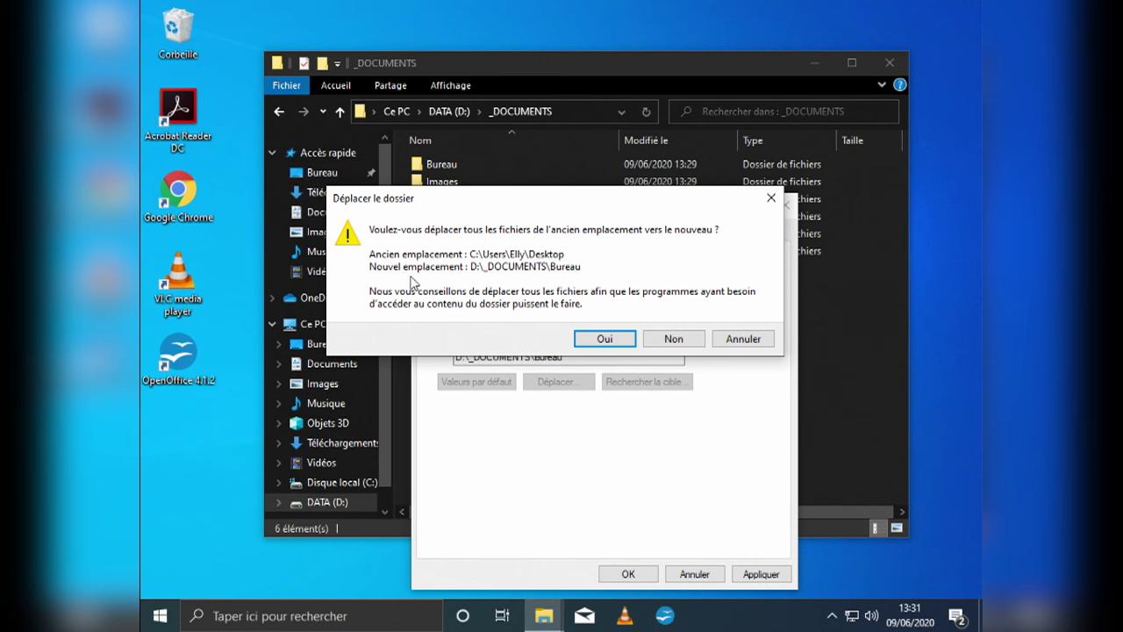
click(605, 341)
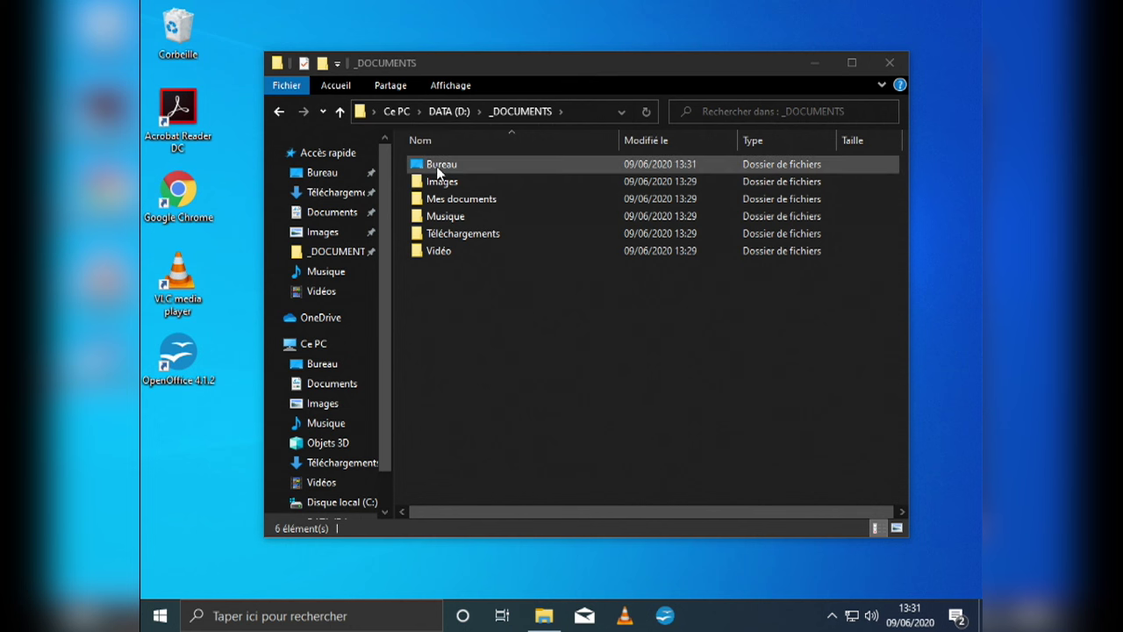
Step: Display the contents of the _DOCUMENTS folder as large icons
click(459, 331)
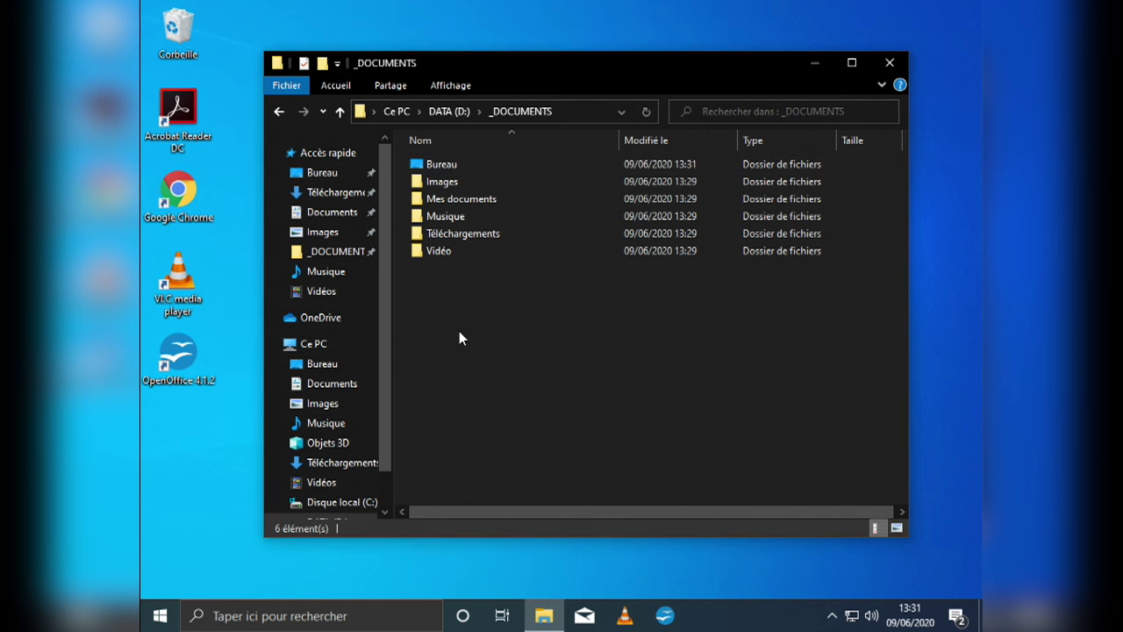
ctrl+scroll(459, 331, up, 3)
ctrl+scroll(470, 307, up, 3)
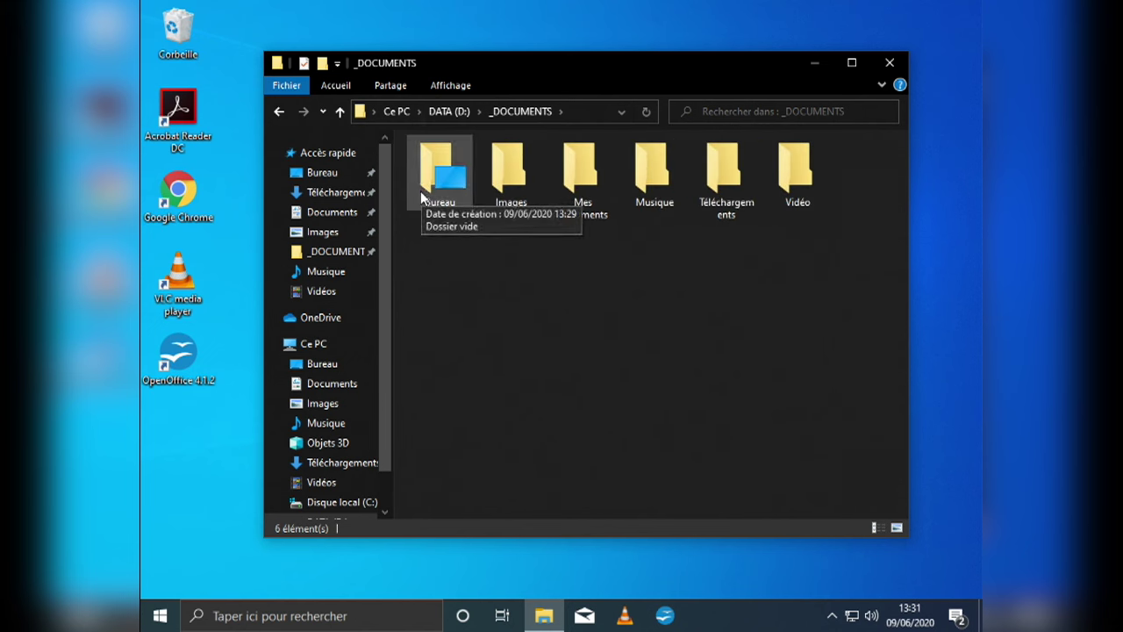
Step: Open the location properties of the quick-access Téléchargements folder and start choosing a new destination for it
click(334, 192)
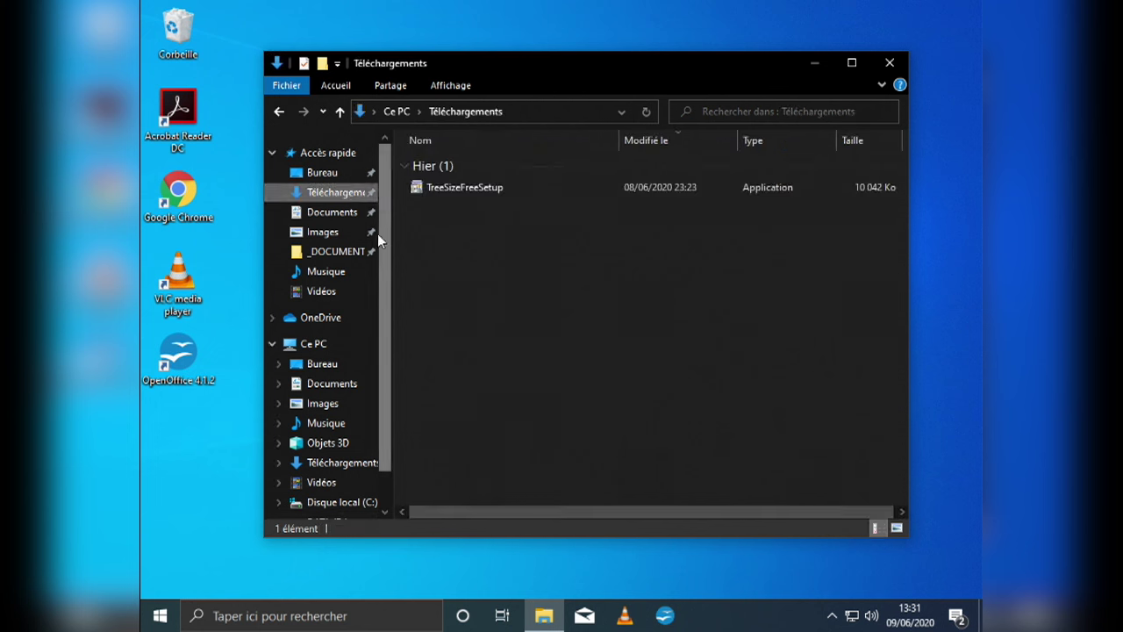
right_click(326, 192)
click(412, 525)
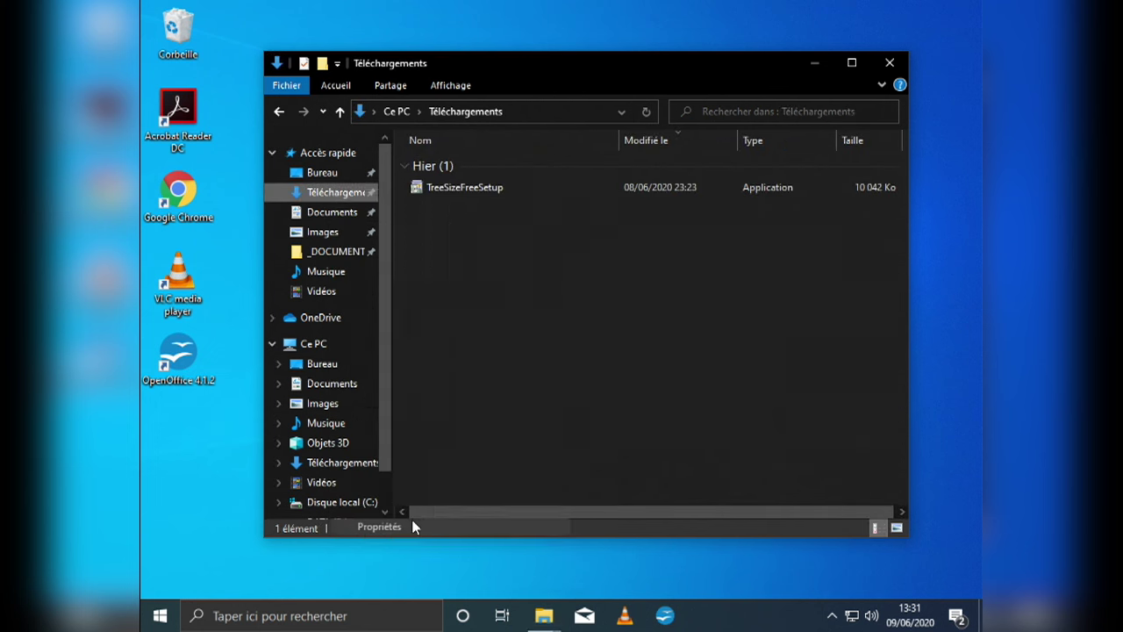
click(575, 234)
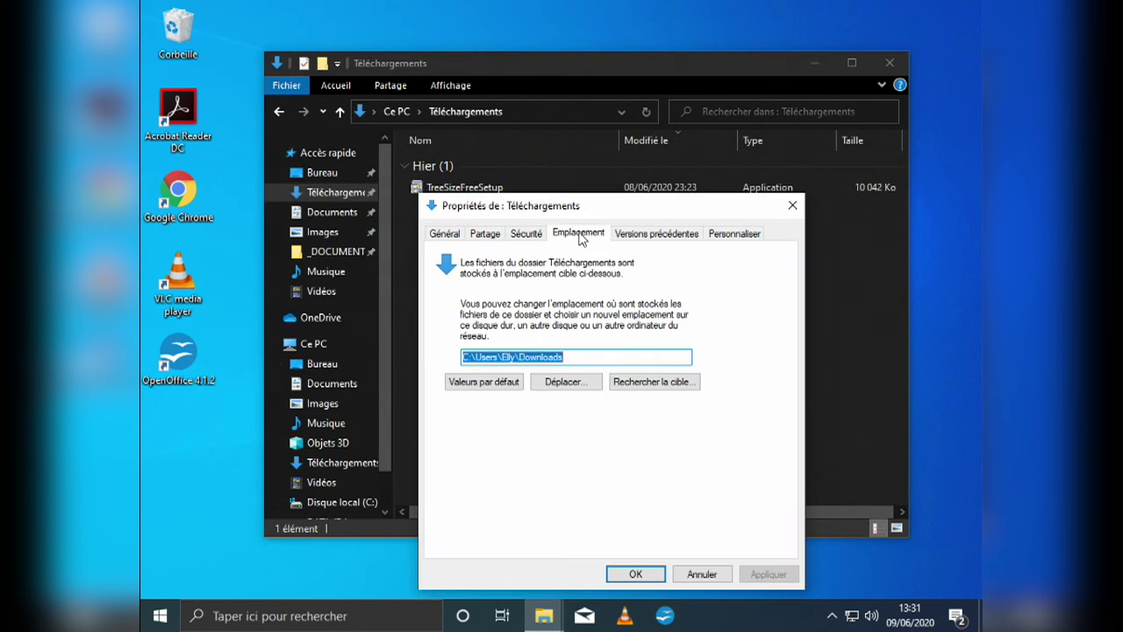
click(562, 382)
Step: Select the Téléchargements folder inside _DOCUMENTS on DATA (D:) as the new destination for the Windows Téléchargements folder
scroll(484, 455, down, 1)
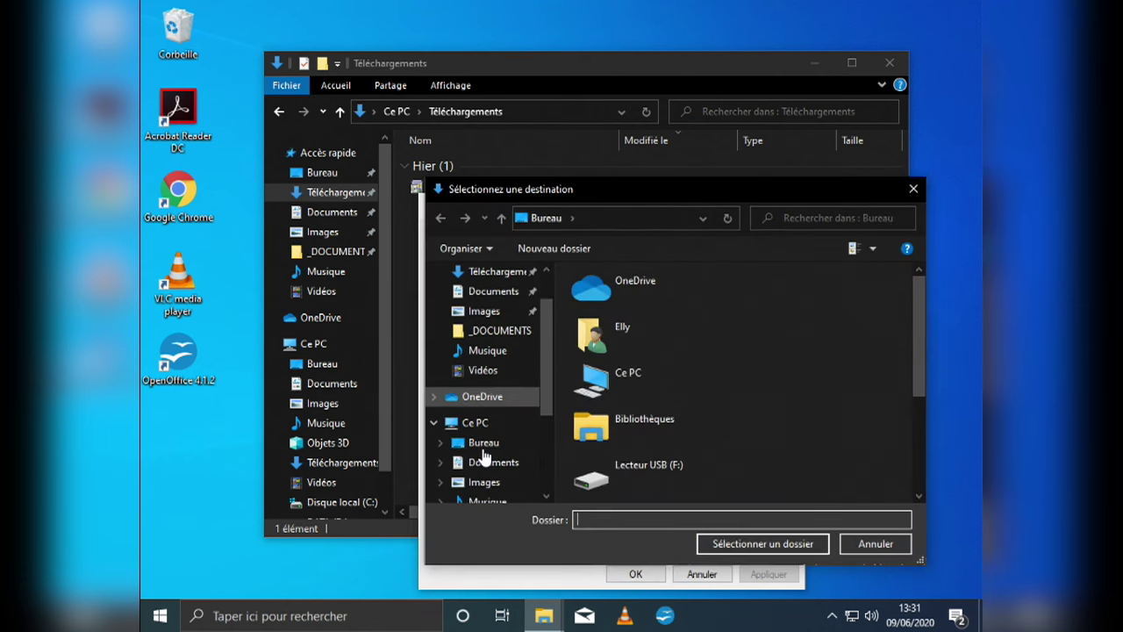
click(487, 424)
scroll(724, 368, down, 5)
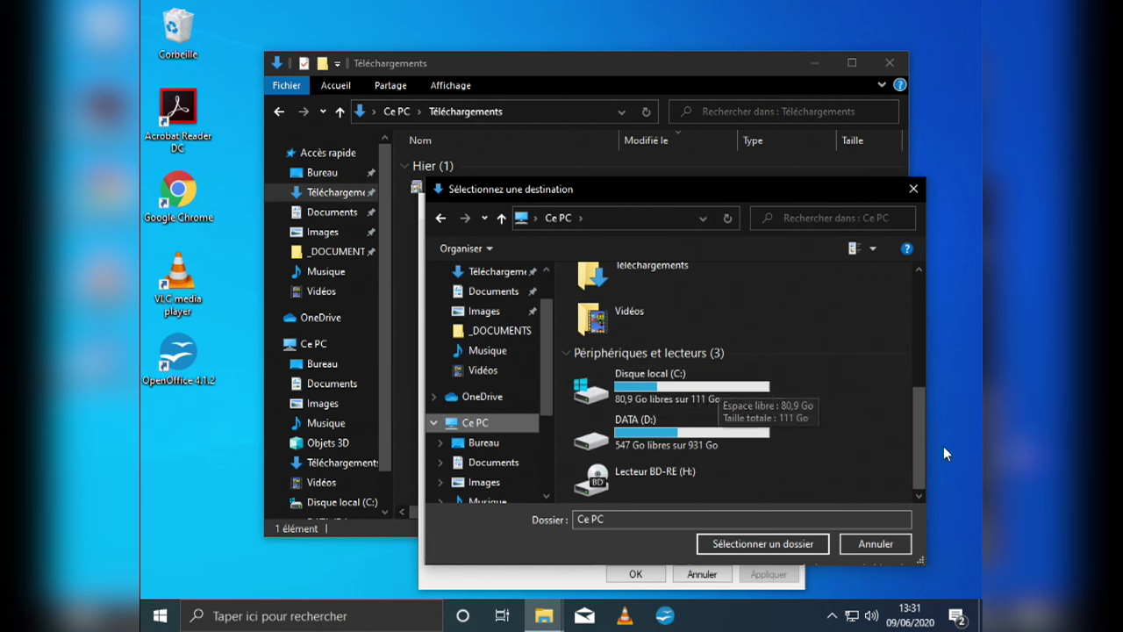
double_click(635, 430)
double_click(625, 295)
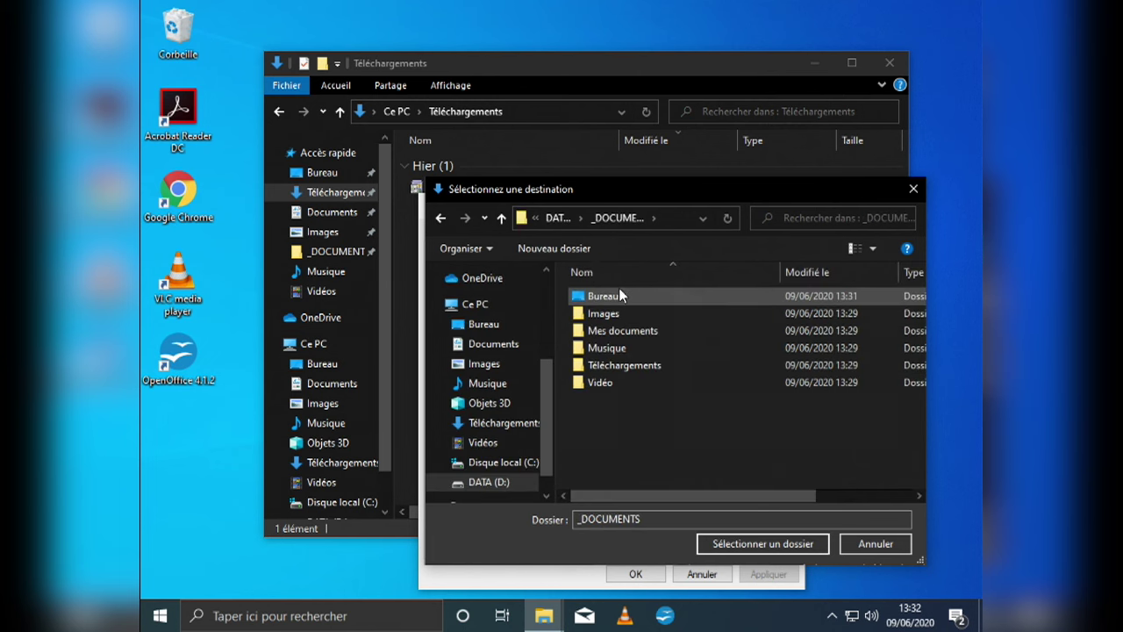
click(634, 371)
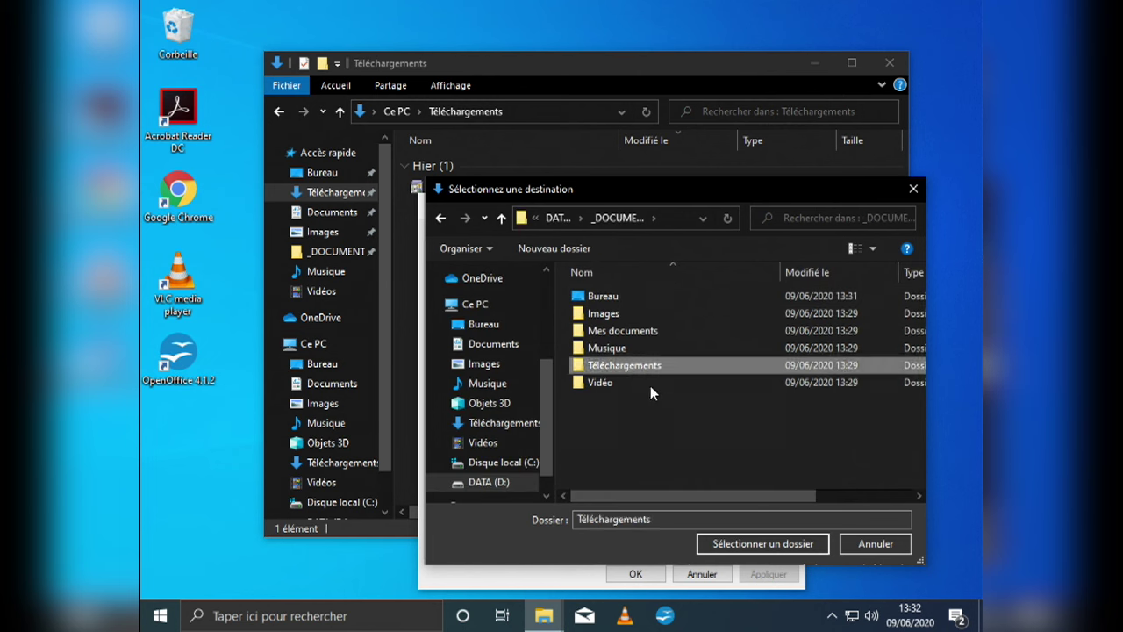
click(779, 549)
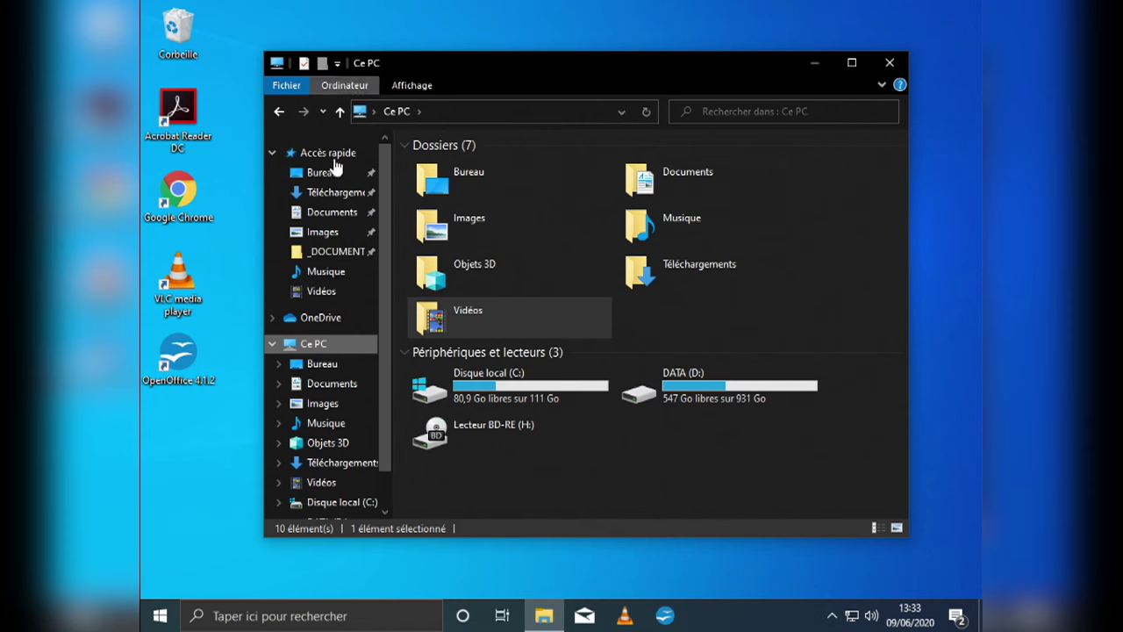
Step: Open the _DOCUMENTS folder on DATA (D:) to examine the relocated user folders
scroll(339, 474, down, 1)
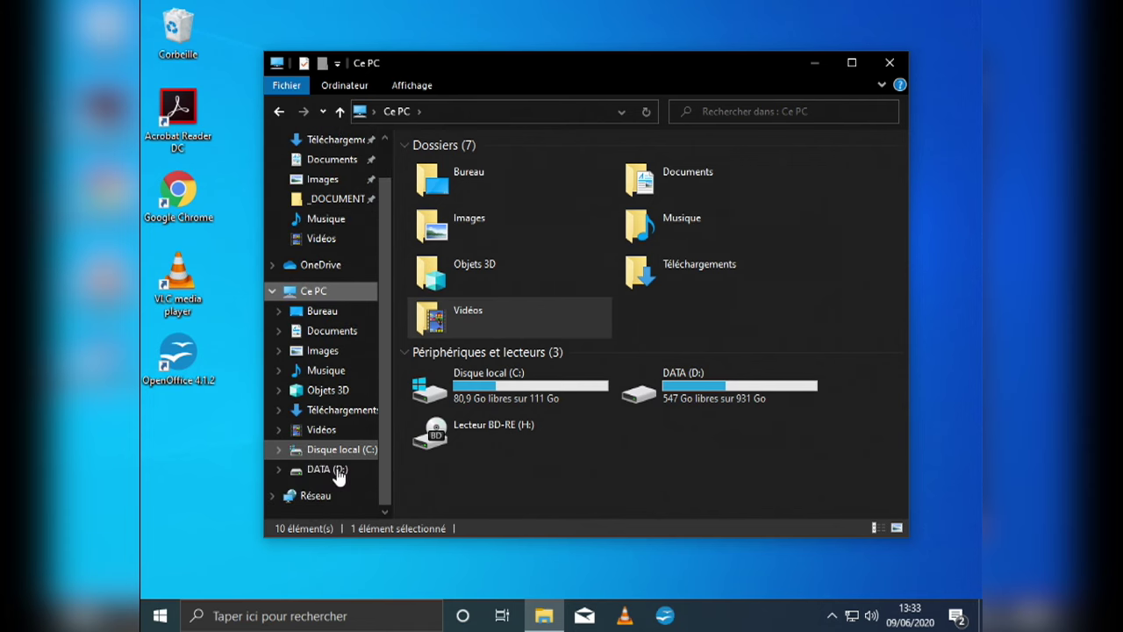
click(339, 471)
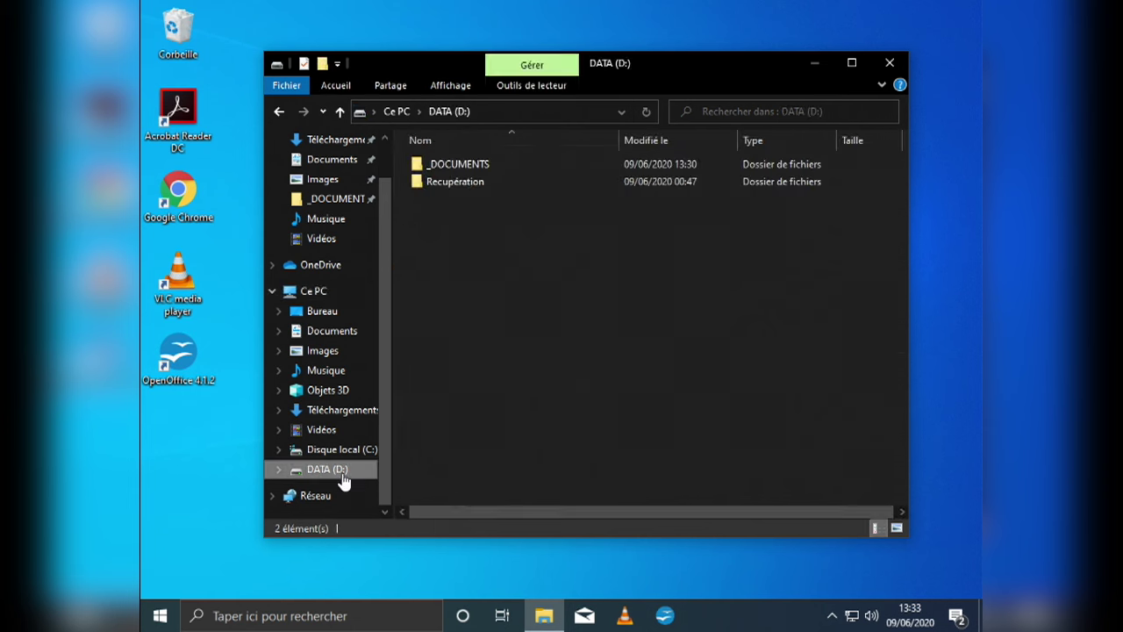
double_click(462, 164)
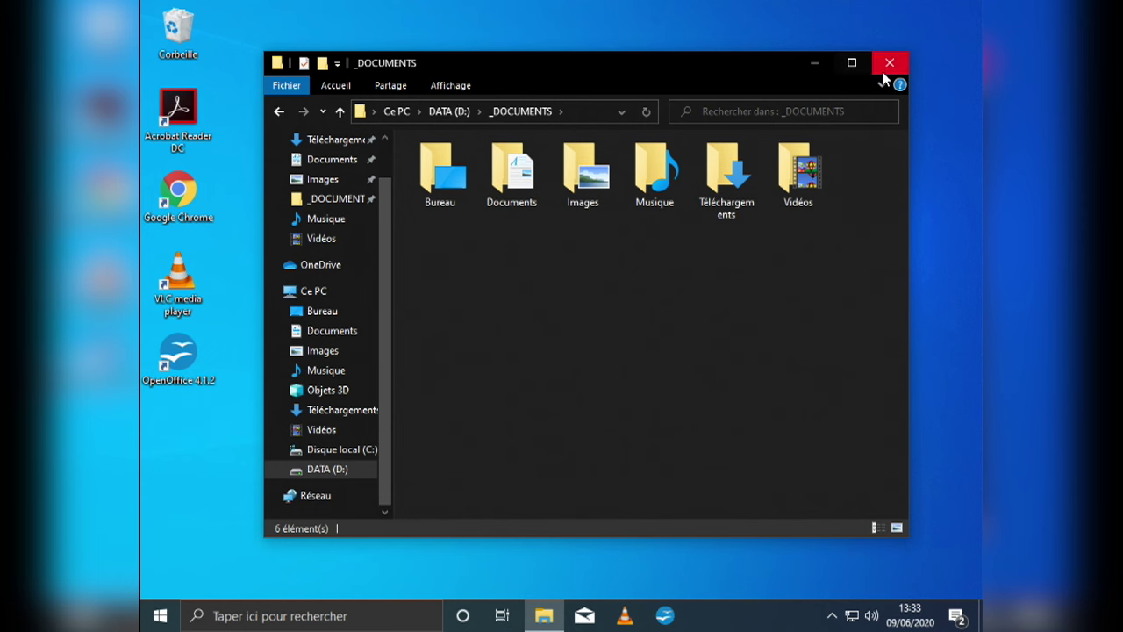
Step: Move the Explorer window out of the way and create a text document on the desktop, keeping its default name
drag(772, 77, 769, 335)
right_click(454, 104)
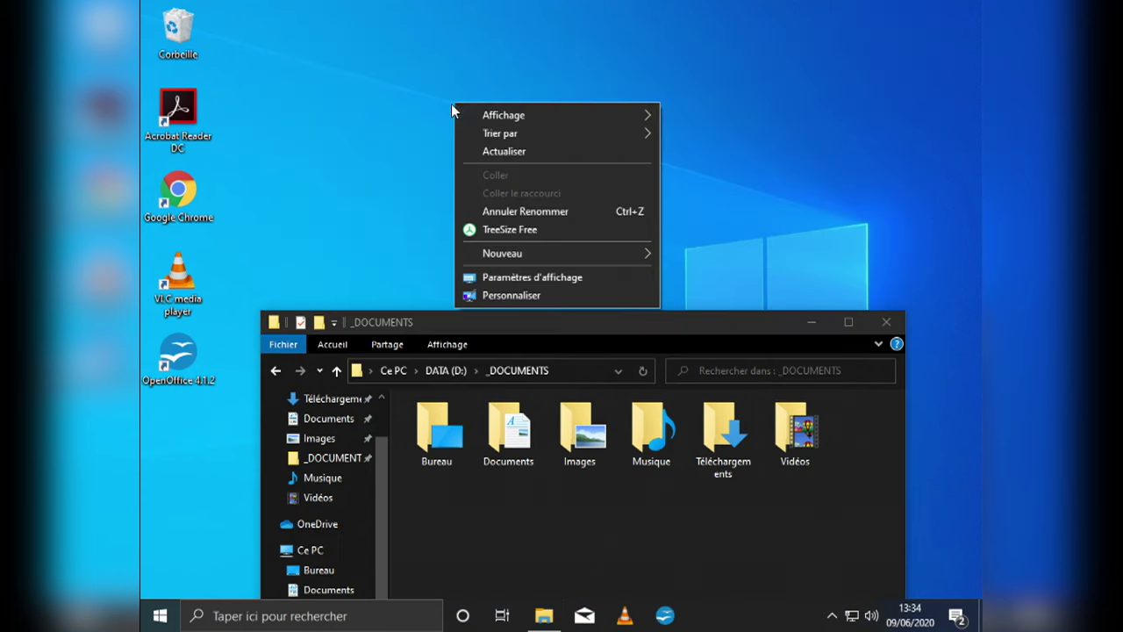
mouse_move(540, 255)
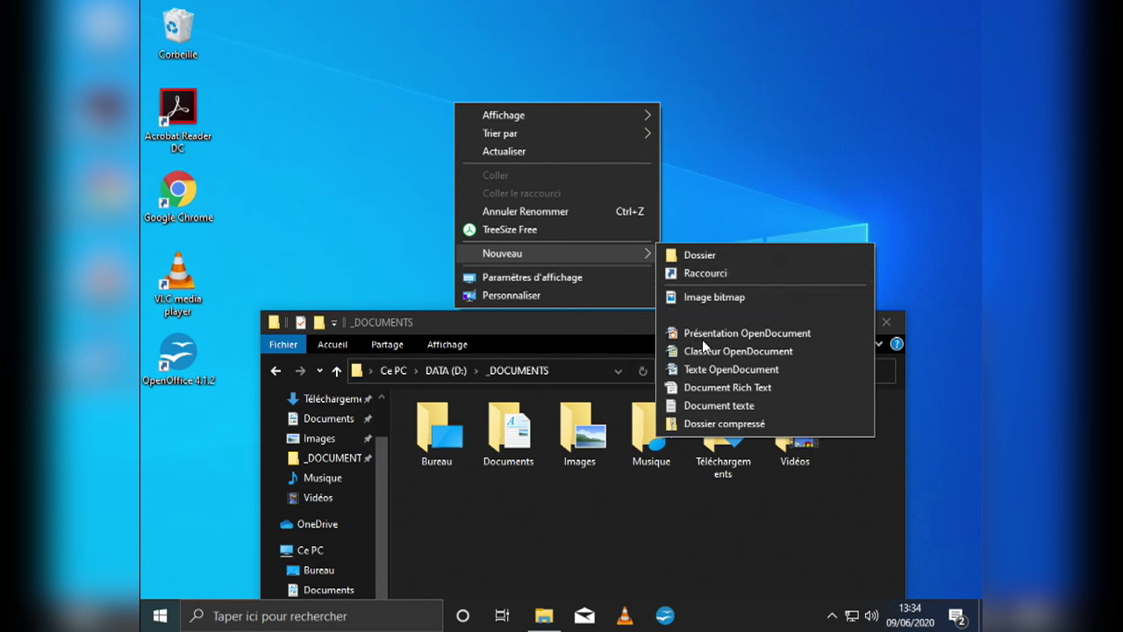
click(720, 406)
key(Return)
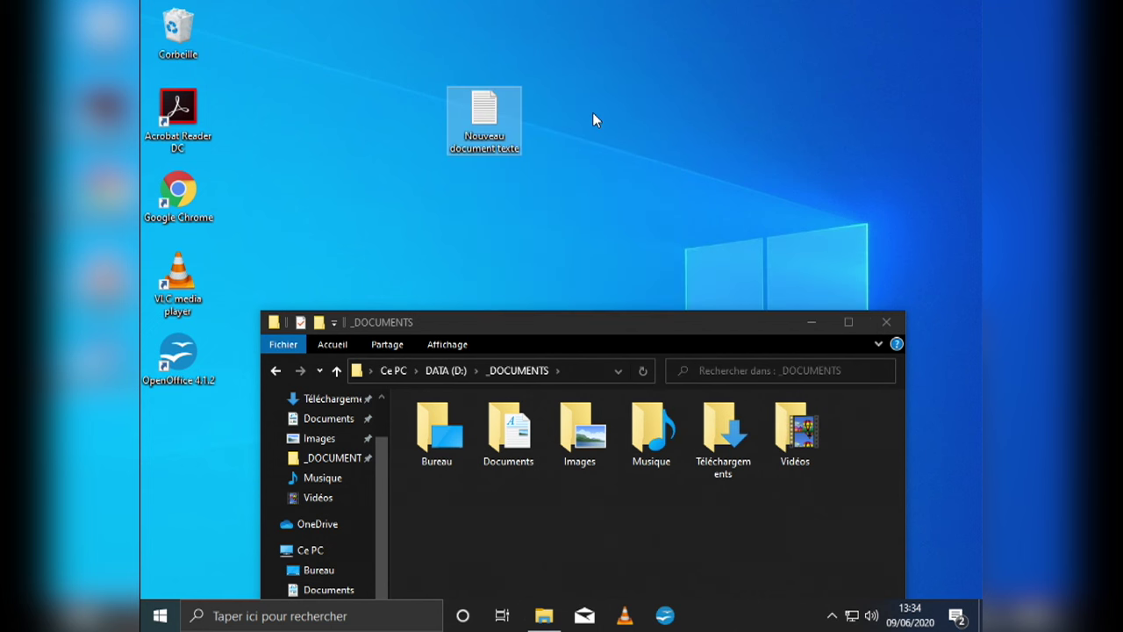
Step: Check D:\_DOCUMENTS\Bureau for the new text document, look at the root of Disque local (C:), and close the Explorer window
drag(494, 314, 550, 165)
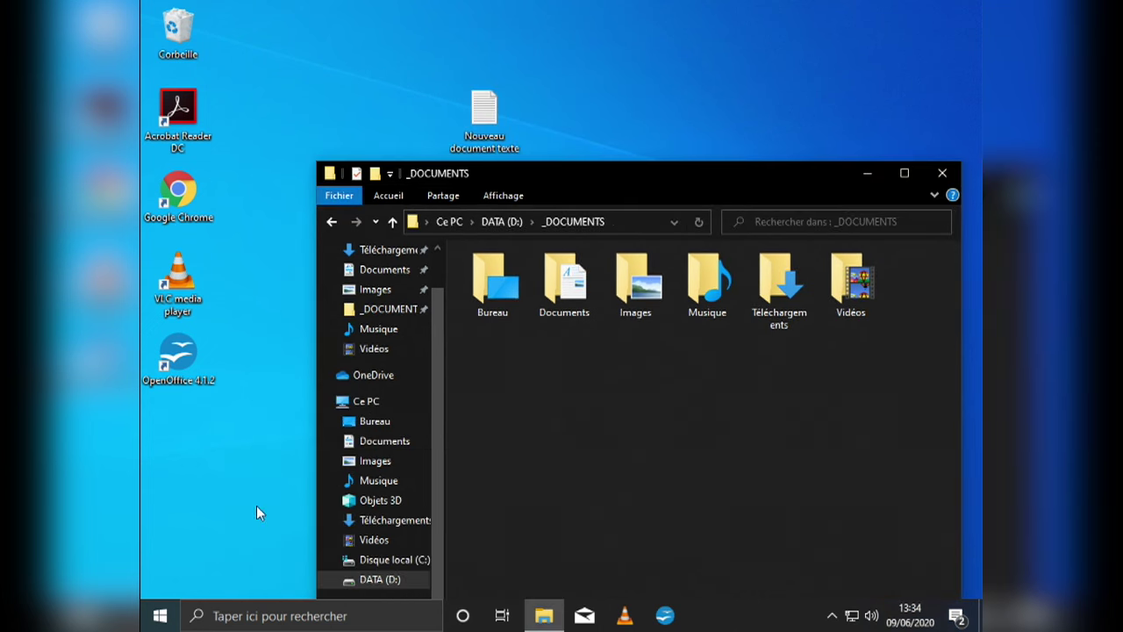
click(372, 581)
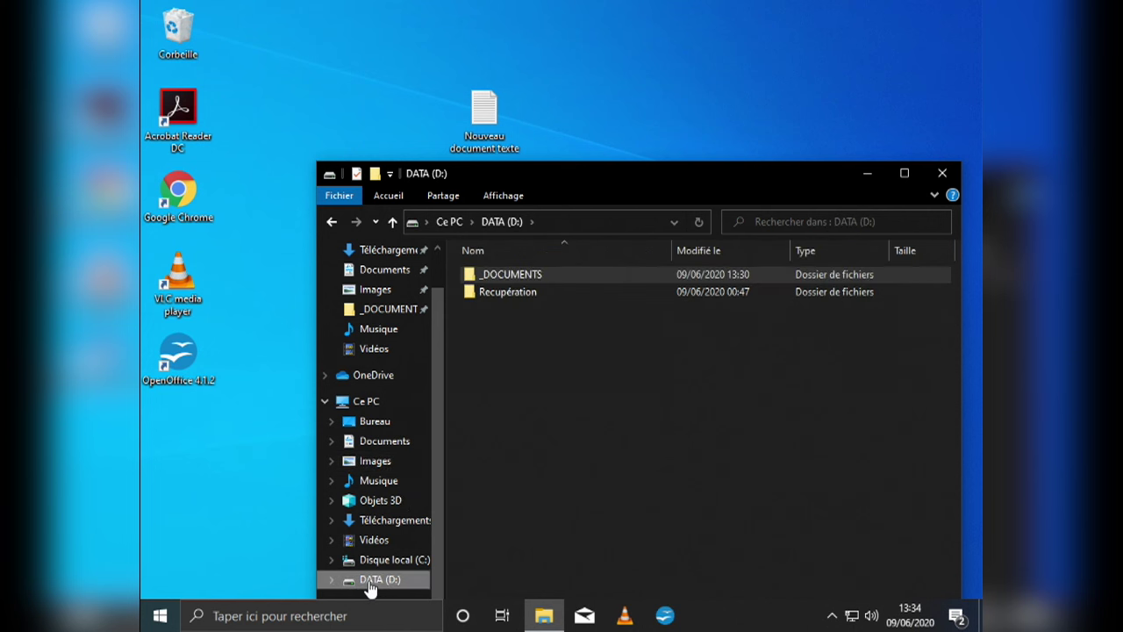
double_click(544, 276)
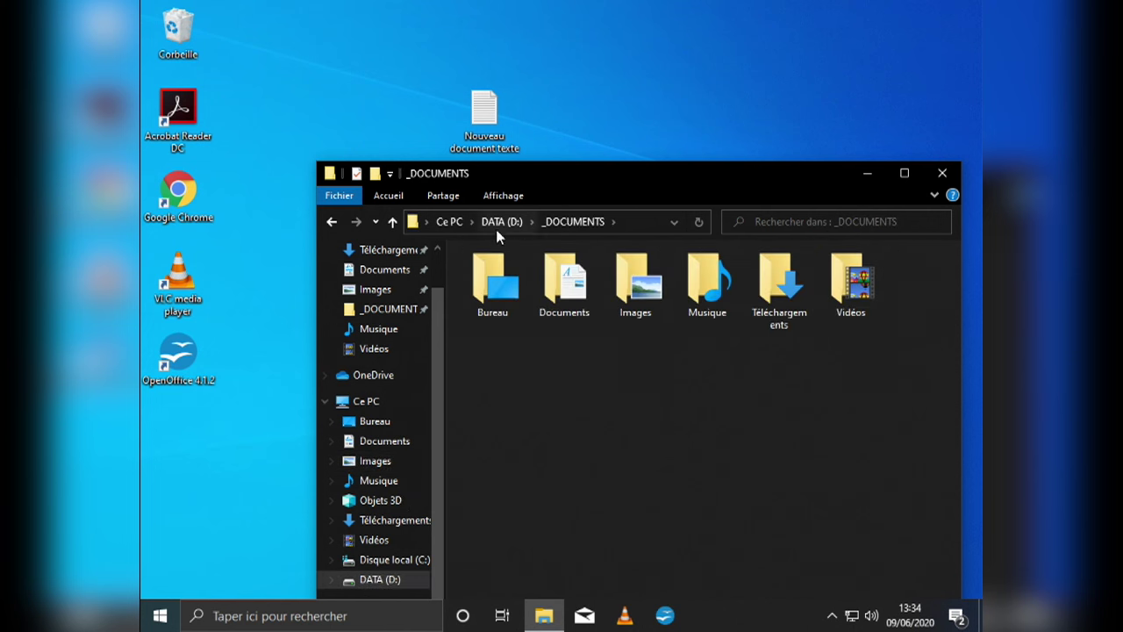
double_click(494, 276)
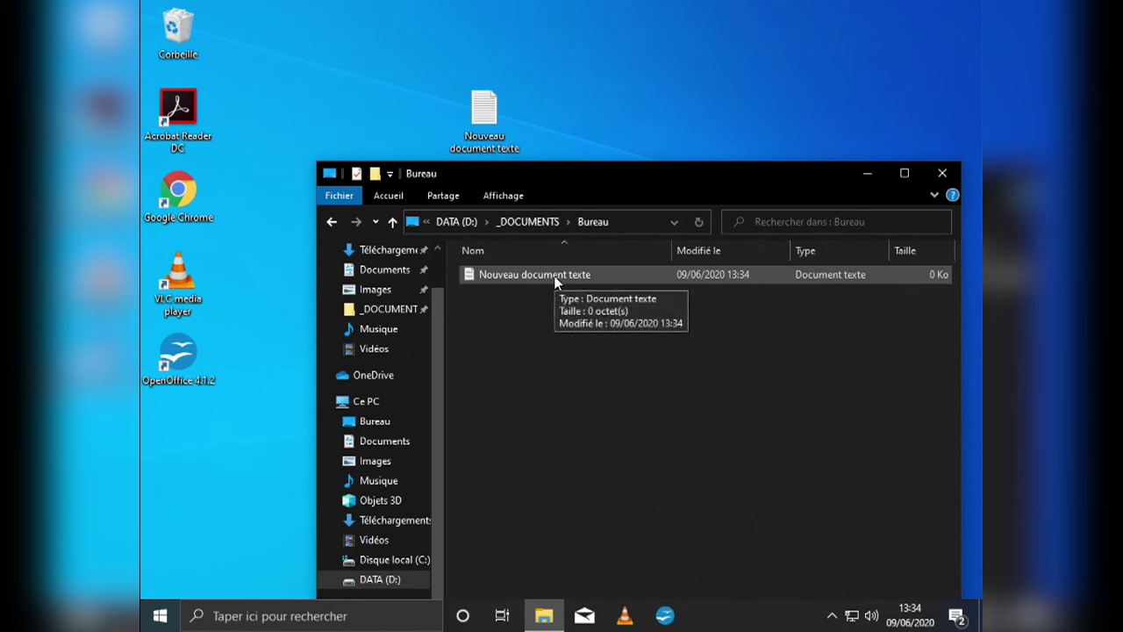
click(382, 561)
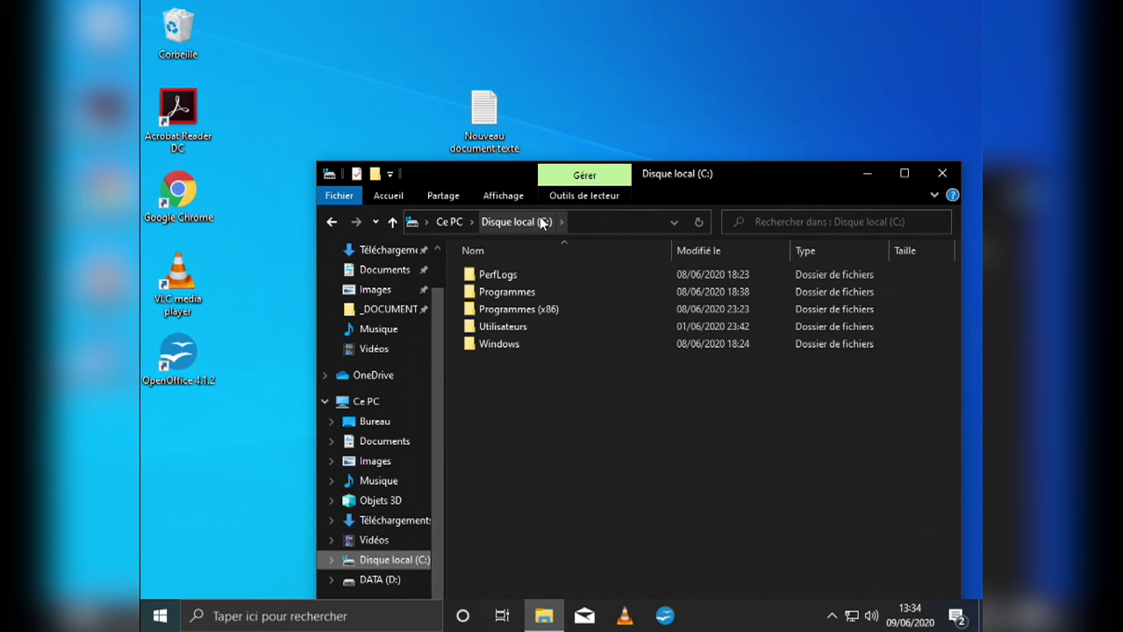
click(942, 173)
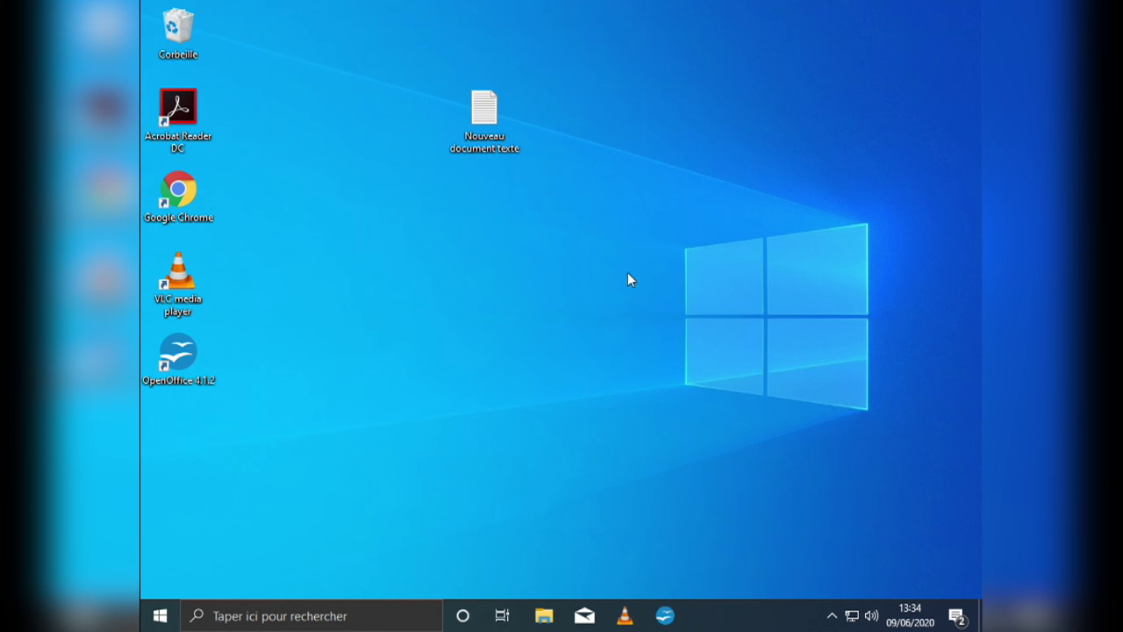
Step: Move the new text document on the desktop directly below the OpenOffice 4.1.2 shortcut and deselect it
drag(484, 112, 178, 439)
click(324, 299)
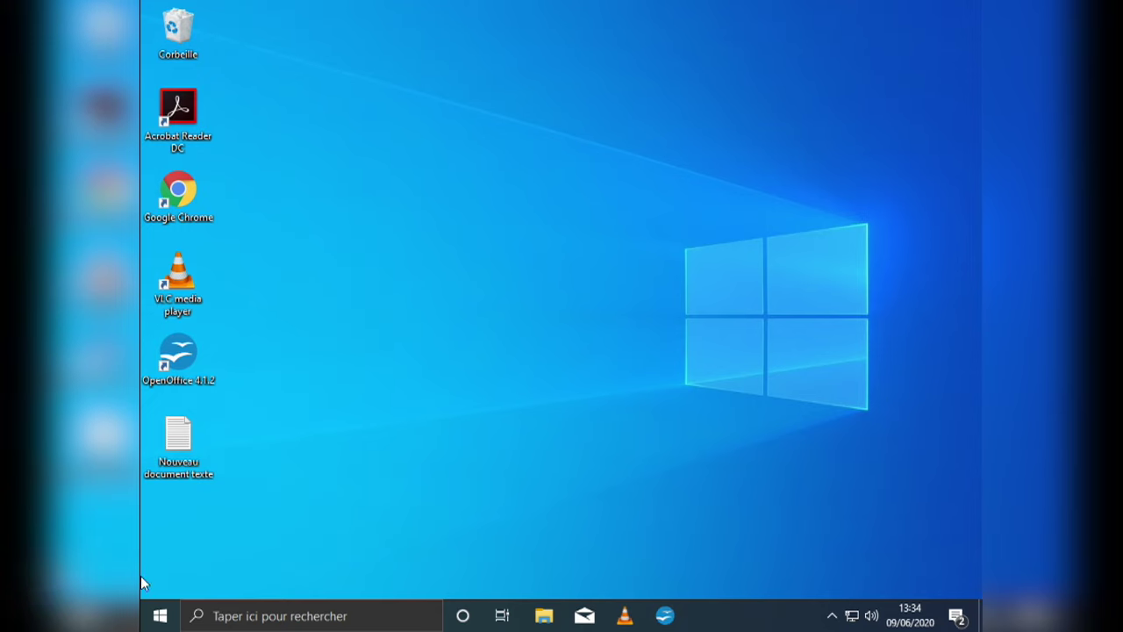
Step: Open the Start menu
click(160, 615)
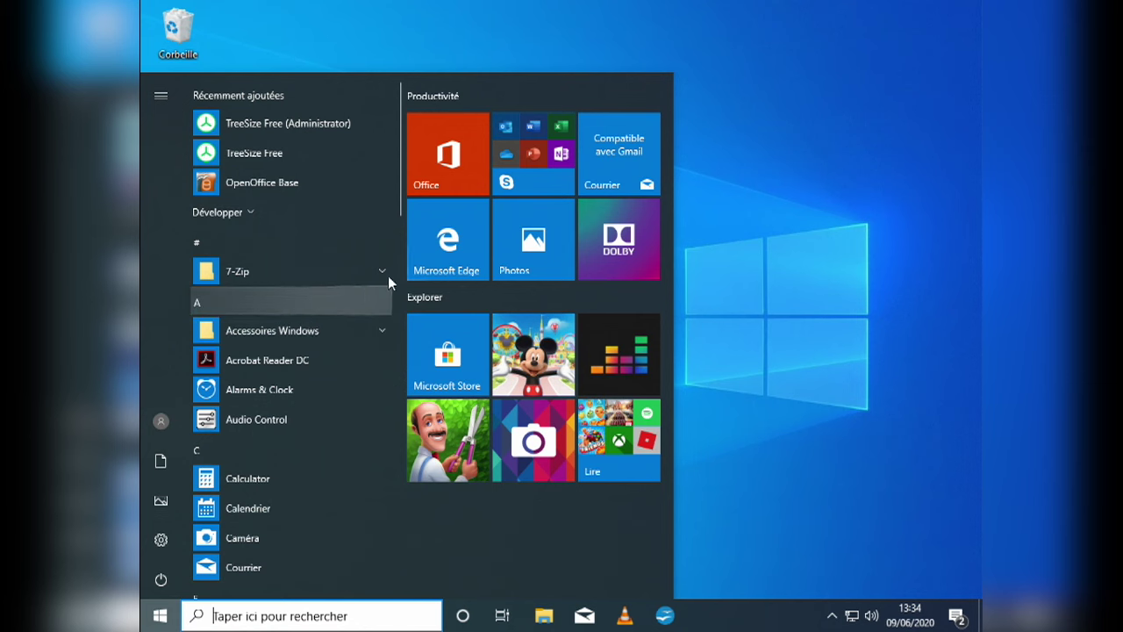